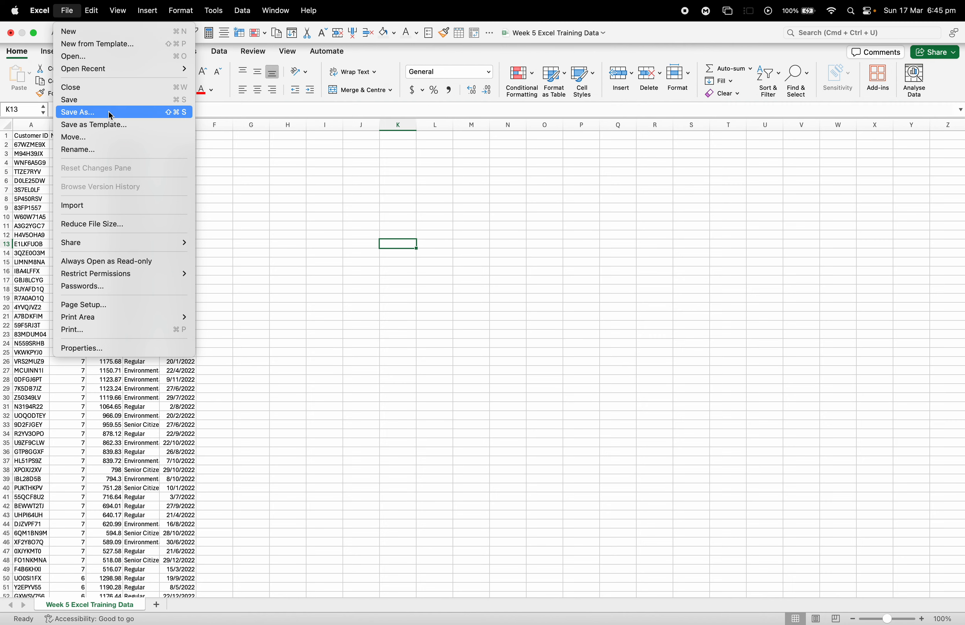
pyautogui.click(109, 111)
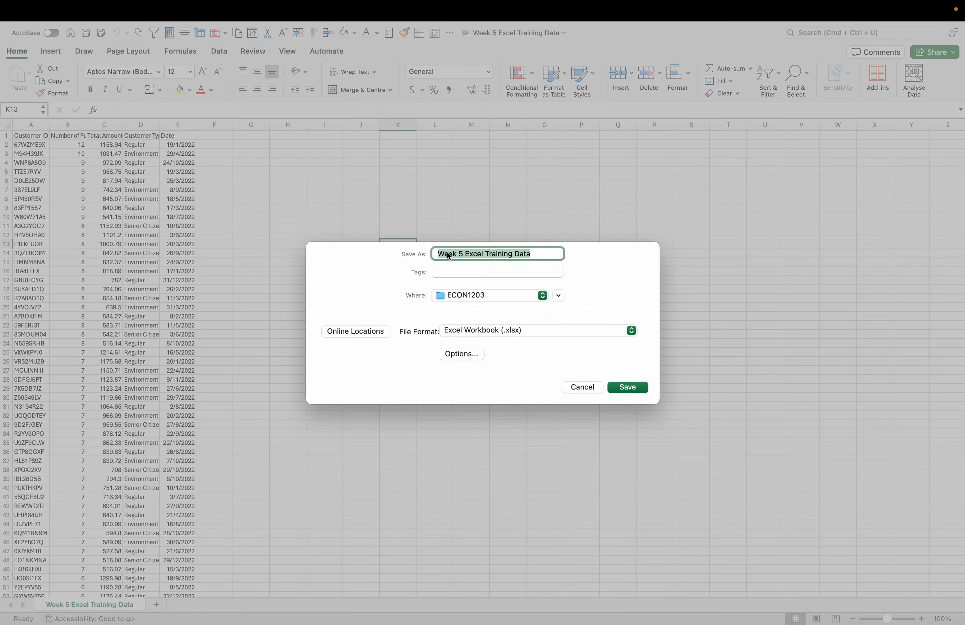
pyautogui.click(593, 388)
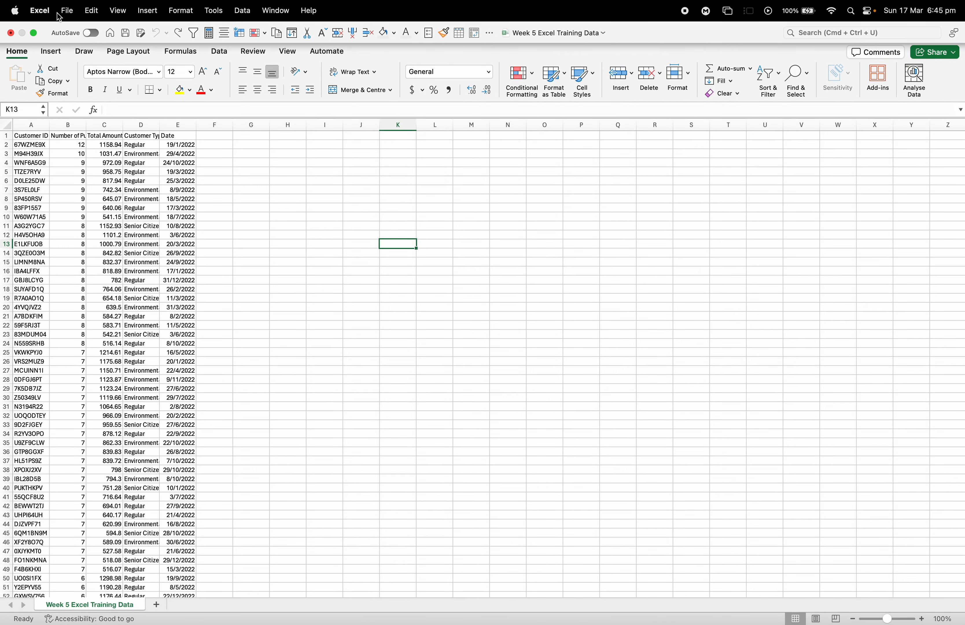
pyautogui.click(68, 14)
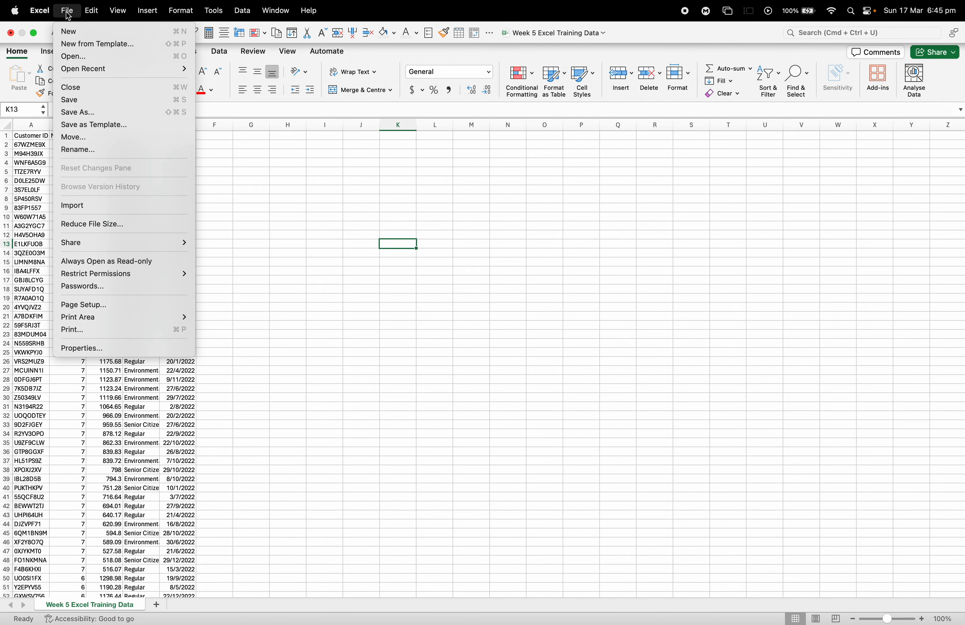
pyautogui.click(136, 108)
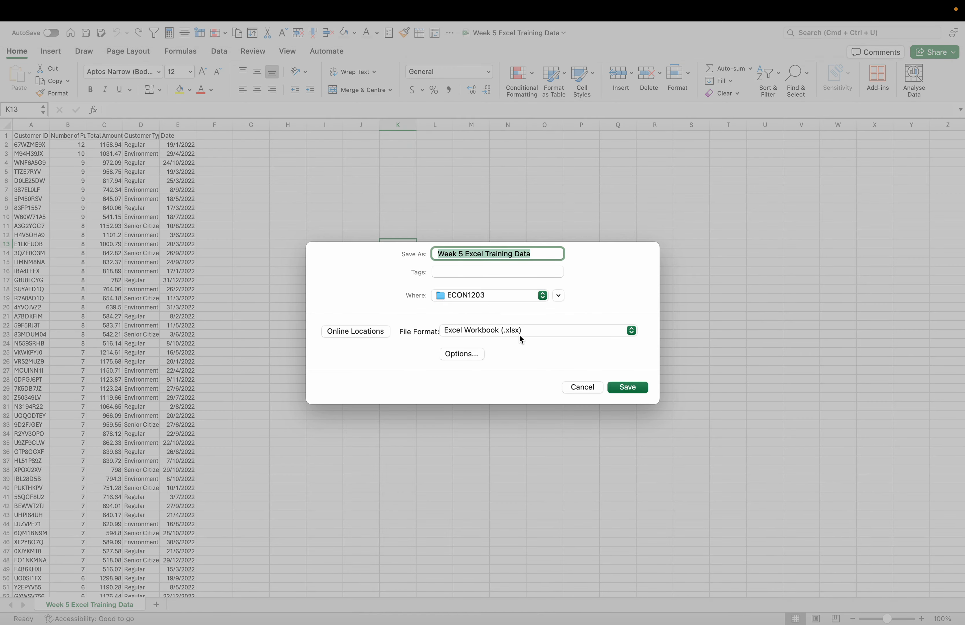
pyautogui.click(631, 387)
pyautogui.click(457, 385)
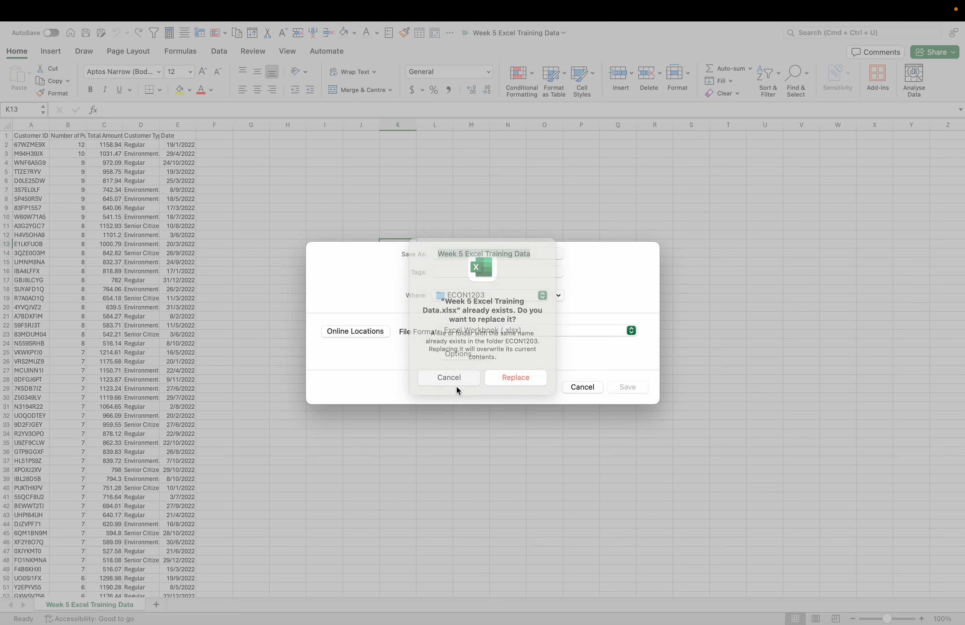
pyautogui.click(582, 387)
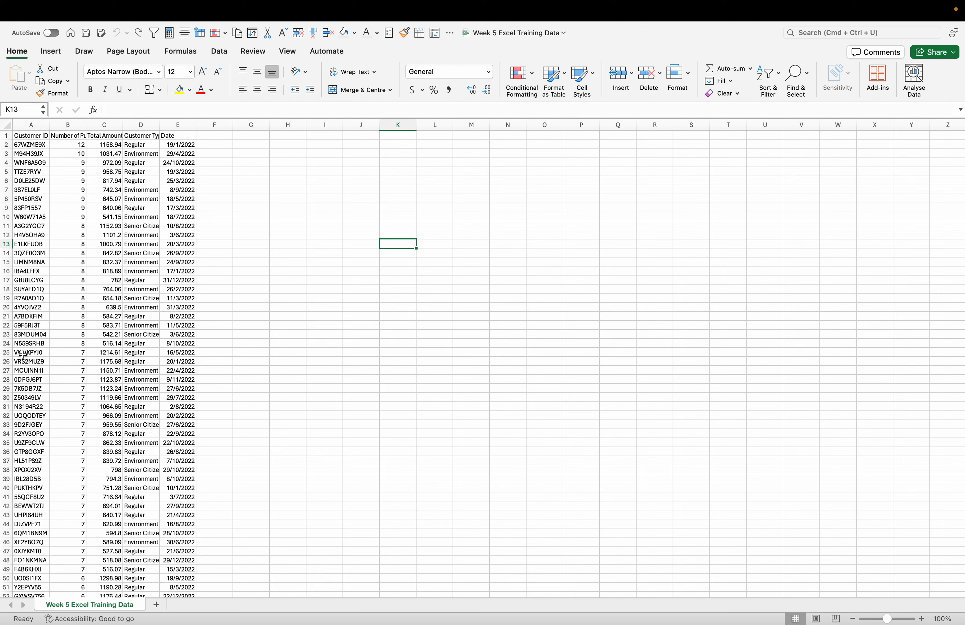
# Fit the Number of Purchases, Total Amount Spent ($), Customer Type and Date columns to the width of their contents.
pyautogui.moveTo(49, 126); pyautogui.dragTo(117, 126)
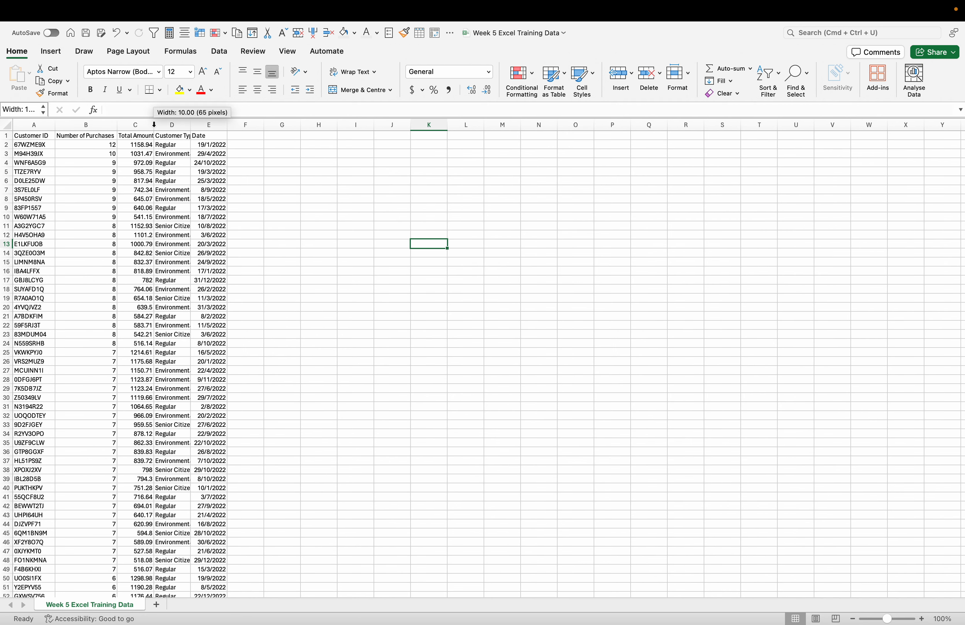
pyautogui.doubleClick(154, 126)
pyautogui.doubleClick(219, 126)
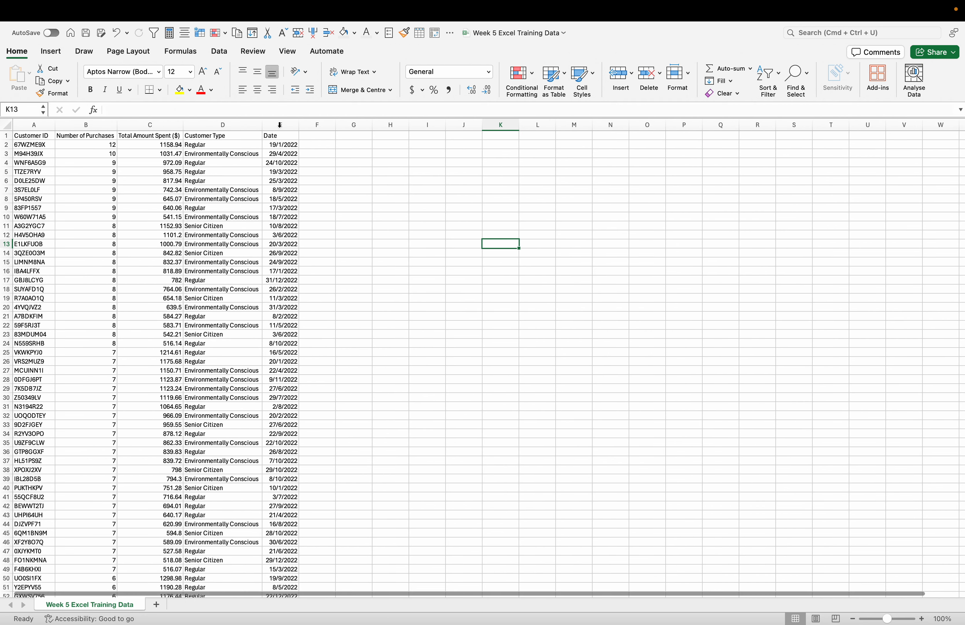
pyautogui.doubleClick(298, 125)
pyautogui.click(343, 171)
# Freeze the top row so the column headers stay in place, and check it by moving through the data.
pyautogui.click(287, 137)
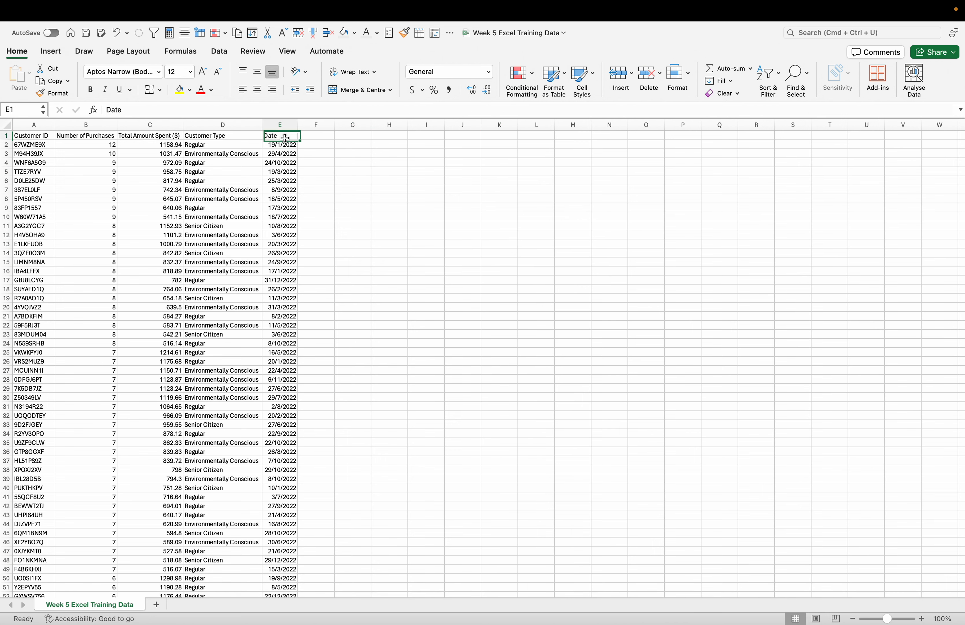
pyautogui.click(873, 33)
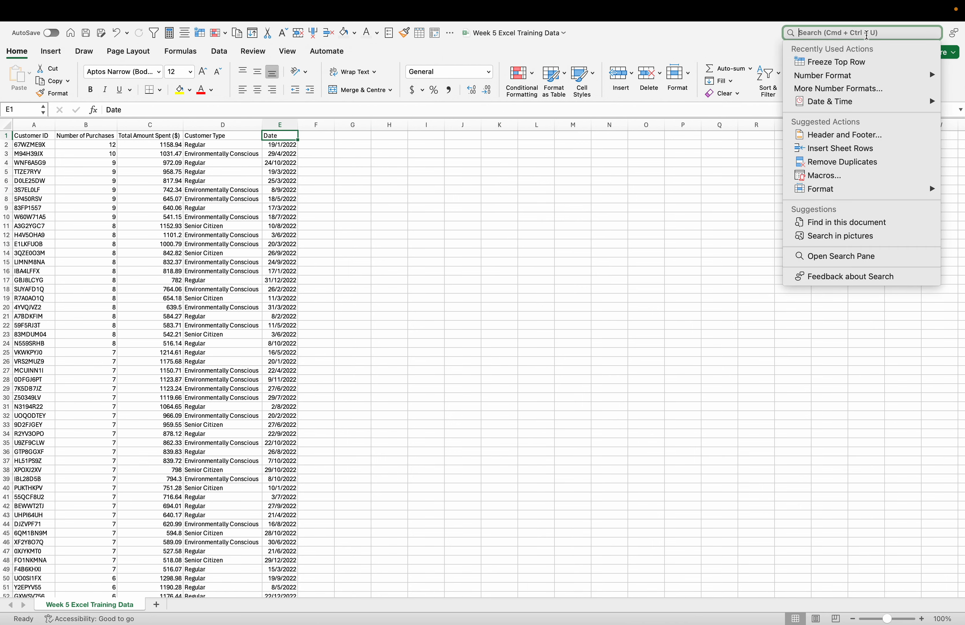
pyautogui.click(823, 60)
pyautogui.click(290, 242)
pyautogui.scroll(-15, 290, 243)
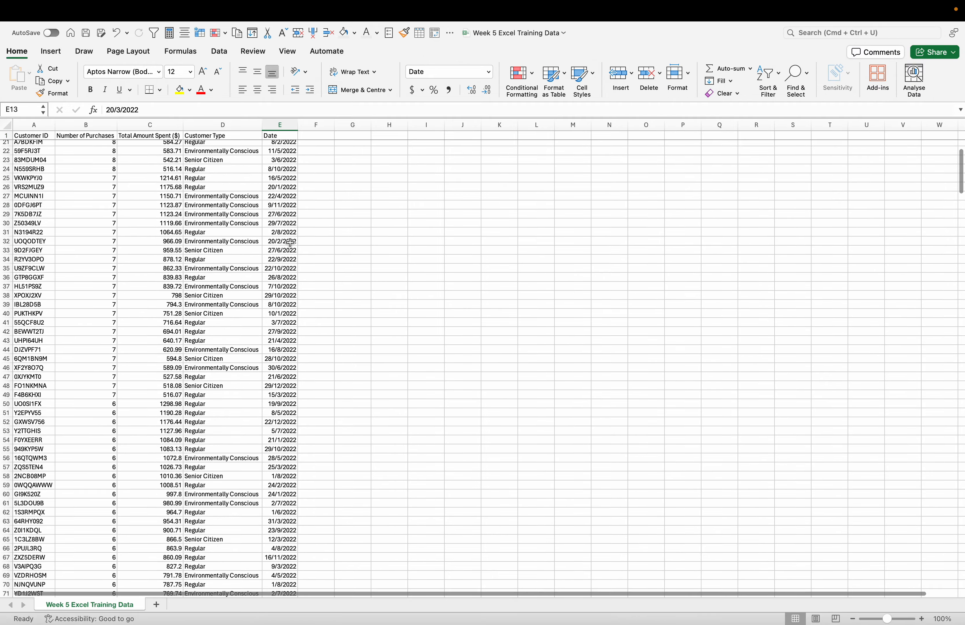
pyautogui.scroll(15, 291, 243)
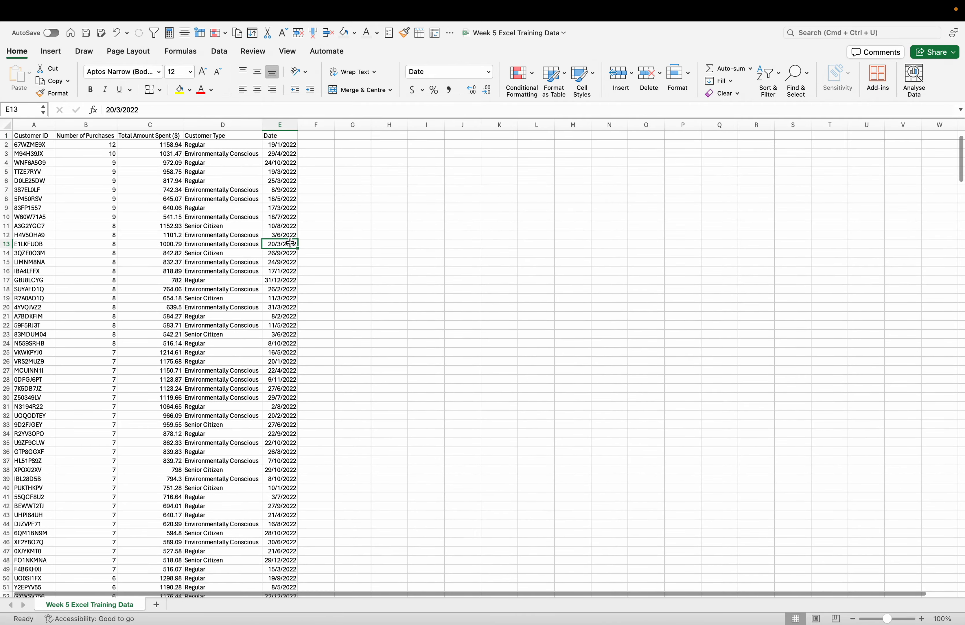
# Open the empty header cell F1, beside the Date header, for a new entry.
pyautogui.click(924, 620)
pyautogui.click(923, 620)
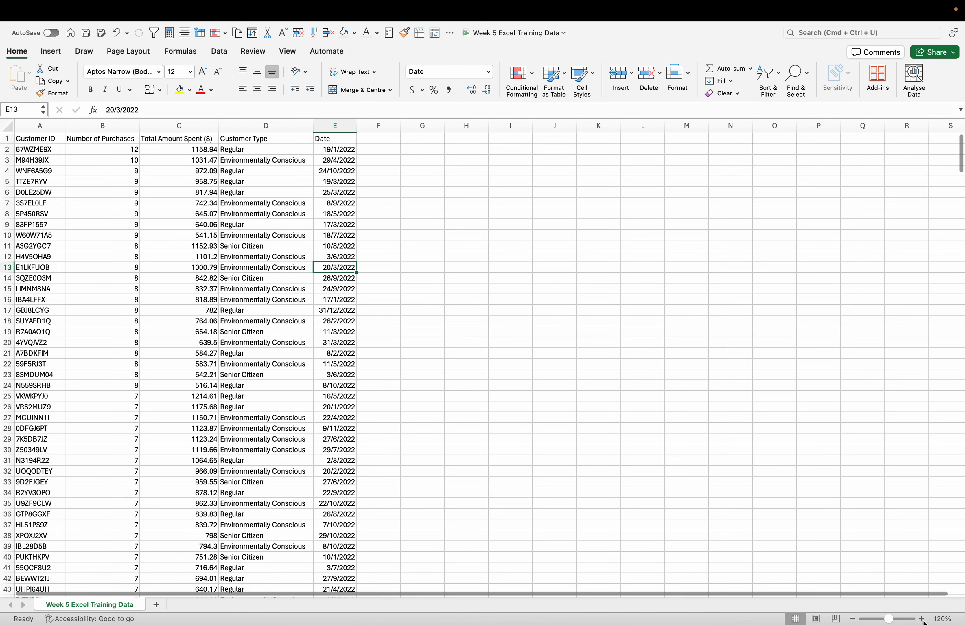
pyautogui.click(374, 153)
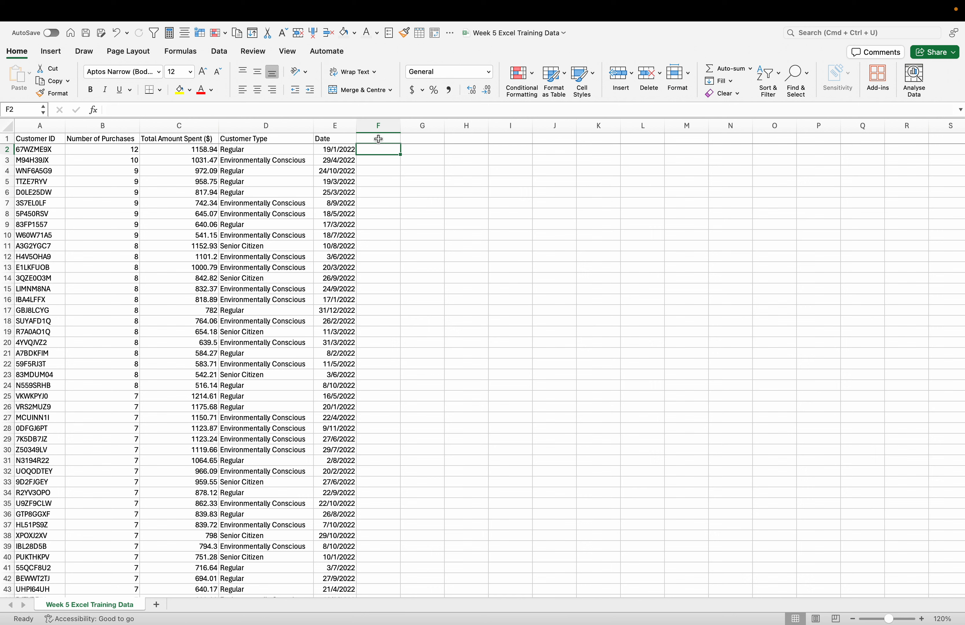
pyautogui.click(378, 139)
pyautogui.doubleClick(382, 138)
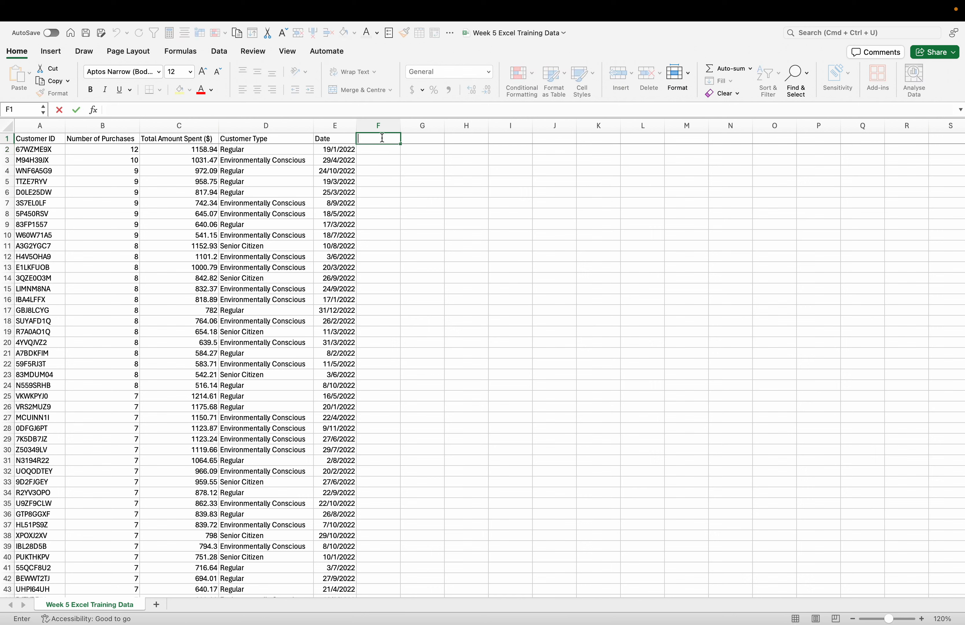
pyautogui.press('Tab')
pyautogui.doubleClick(382, 138)
pyautogui.write('Voucher Allocatio')
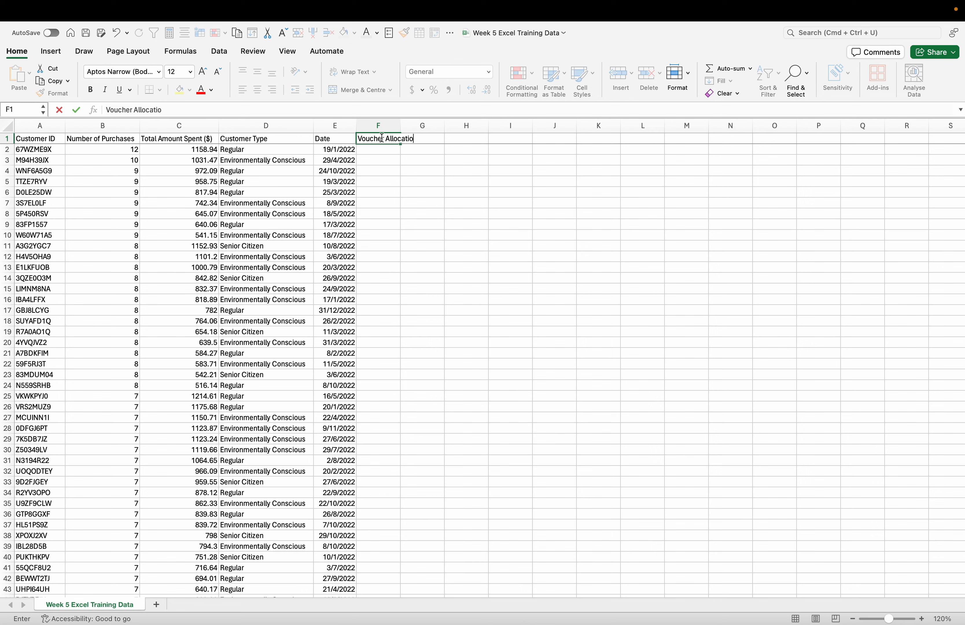
pyautogui.press('BackSpace')
pyautogui.press('BackSpace')
pyautogui.press('BackSpace')
pyautogui.press('BackSpace')
pyautogui.press('BackSpace')
pyautogui.press('BackSpace')
pyautogui.press('BackSpace')
pyautogui.press('BackSpace')
pyautogui.press('BackSpace')
pyautogui.press('BackSpace')
pyautogui.press('BackSpace')
pyautogui.press('BackSpace')
pyautogui.press('BackSpace')
pyautogui.press('BackSpace')
pyautogui.press('BackSpace')
pyautogui.press('BackSpace')
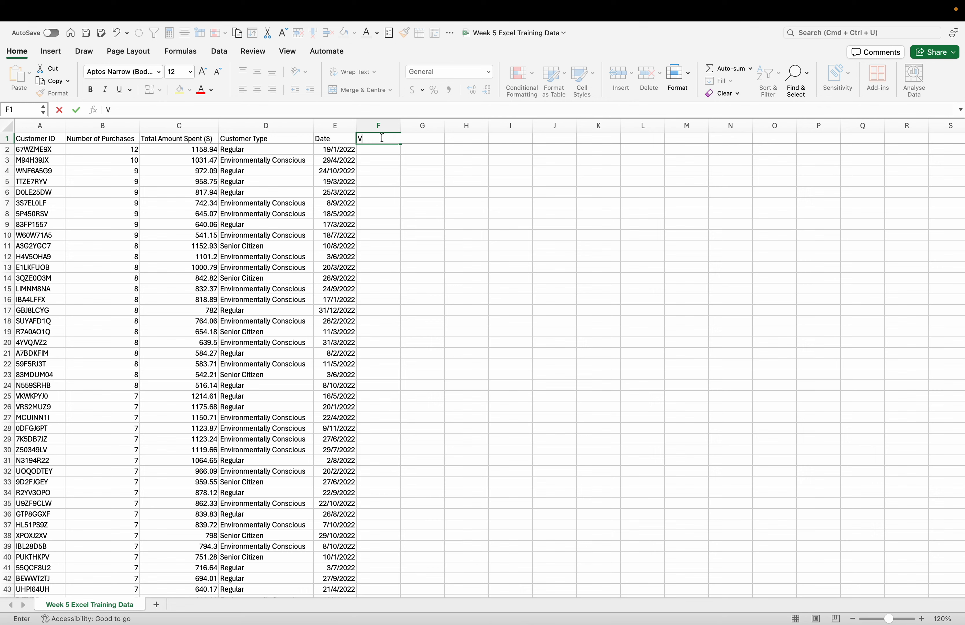
pyautogui.press('BackSpace')
# Enter the header "Promotional Voucher ($)" in cell F1 and fit column F to its width.
pyautogui.write('Promotional Voucher')
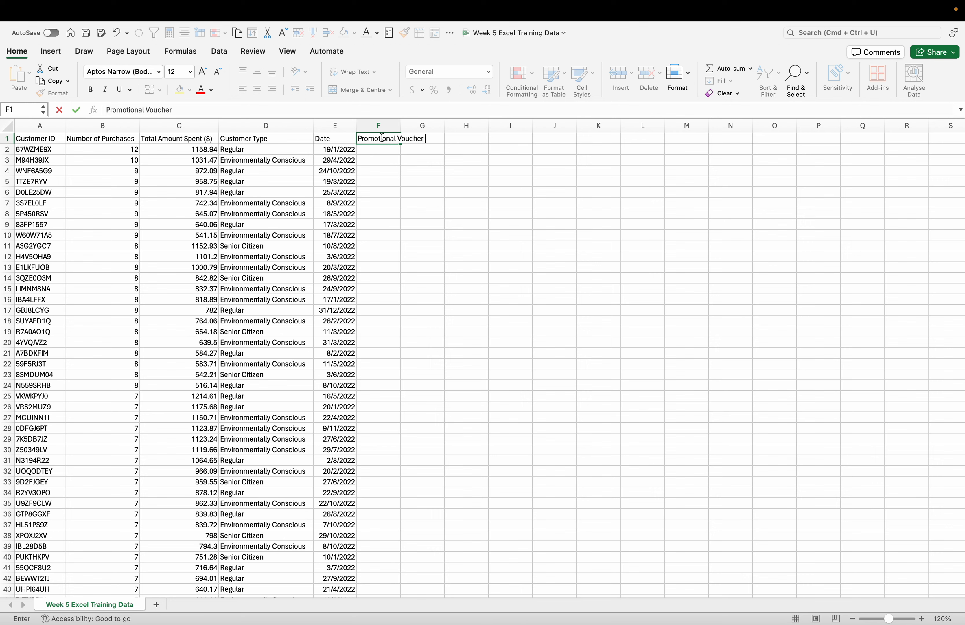
pyautogui.write(' ($)')
pyautogui.click(404, 182)
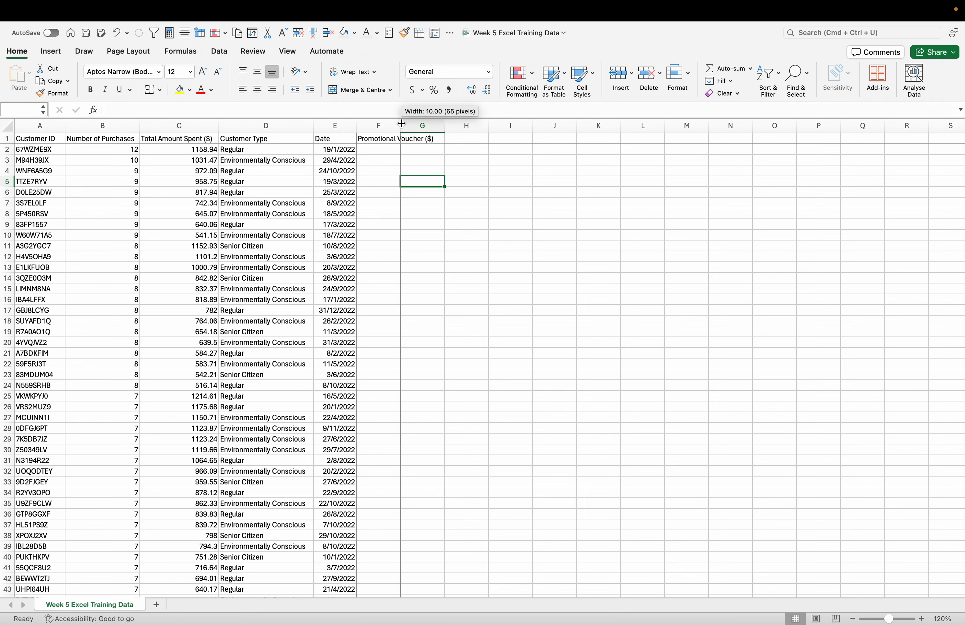
pyautogui.doubleClick(401, 125)
# Start the voucher formula in F2 with =IF(D2="Regular",0,0), so that regular customers get nothing.
pyautogui.doubleClick(392, 149)
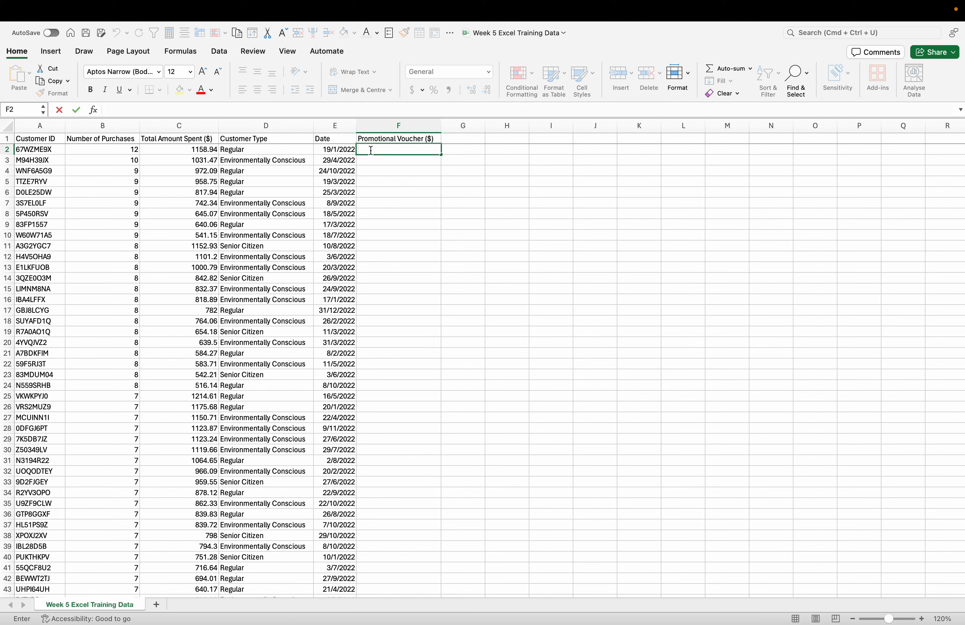
pyautogui.write('=')
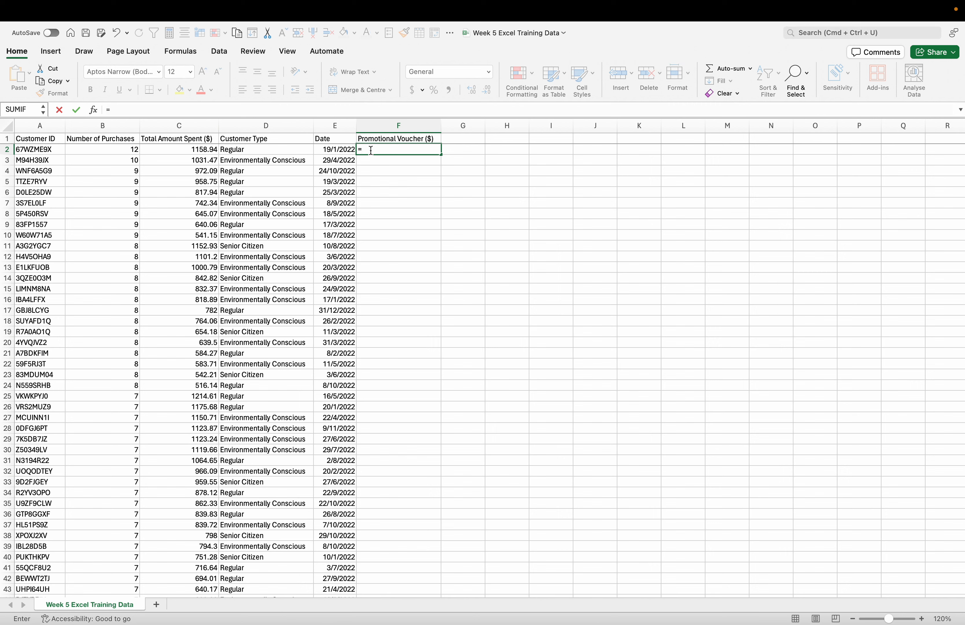
pyautogui.write('IF(')
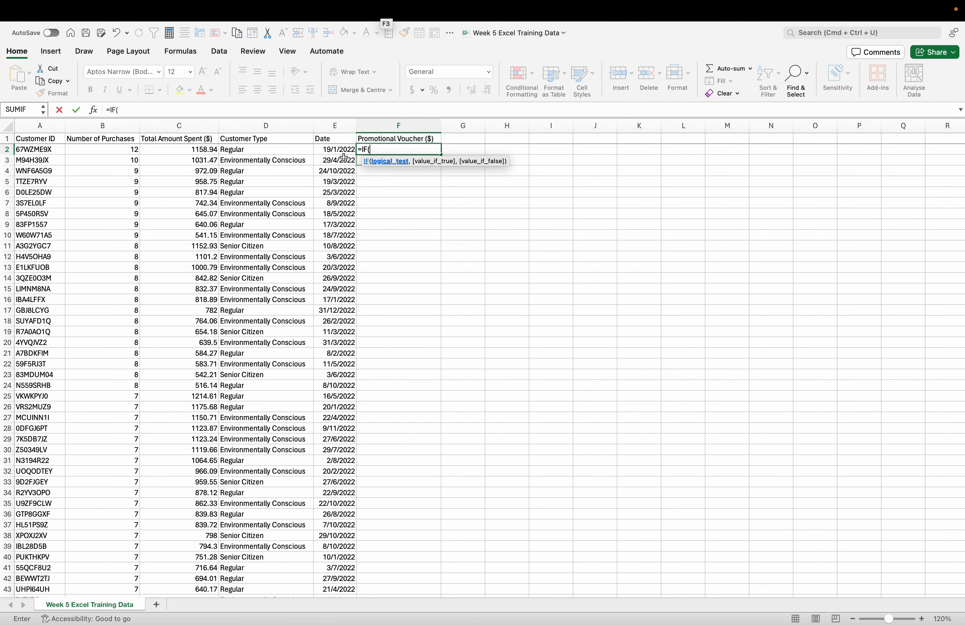
pyautogui.click(247, 151)
pyautogui.write('=')
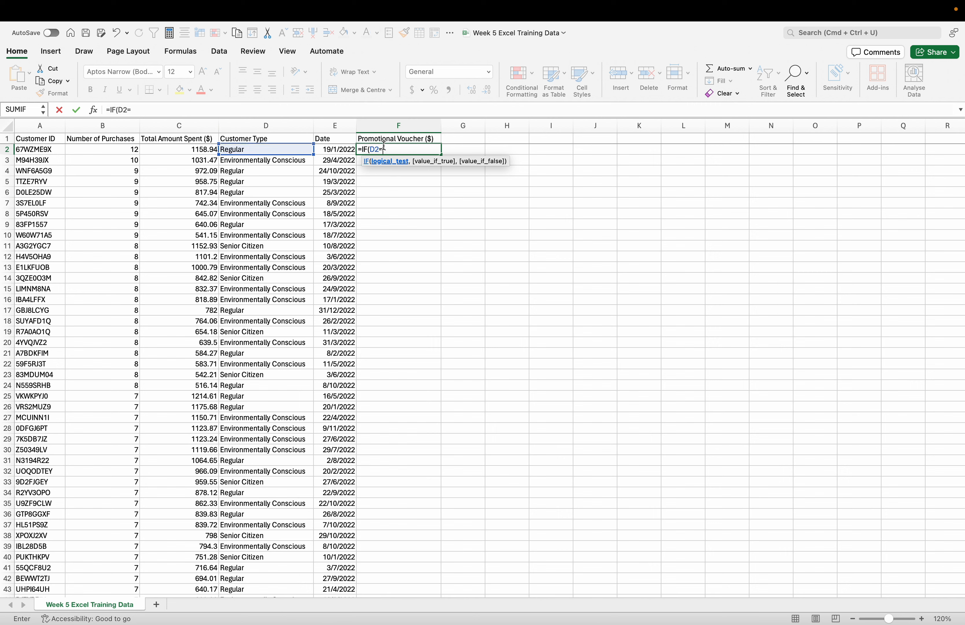
pyautogui.write('"Regular",0')
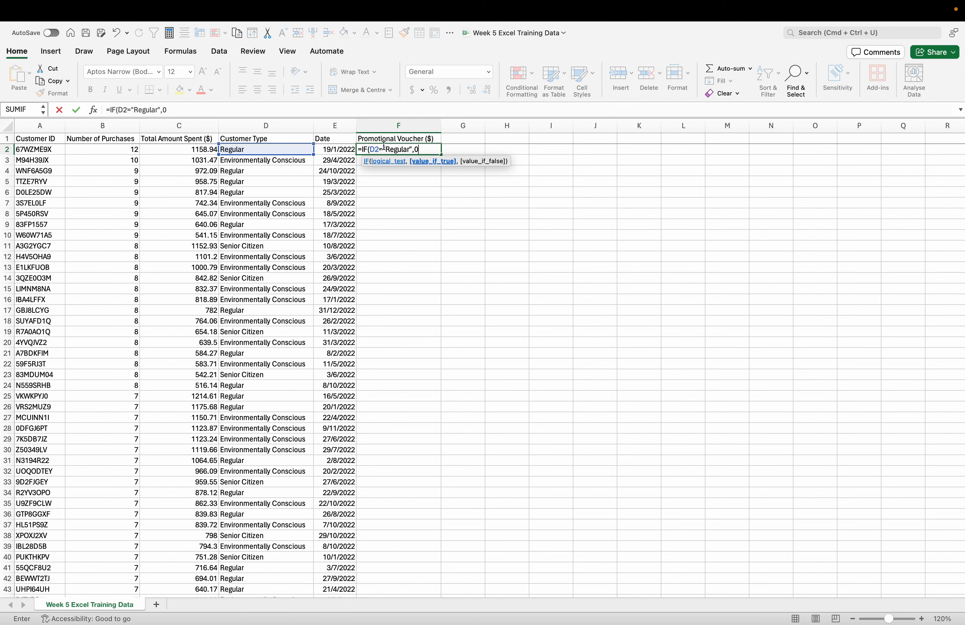
pyautogui.write(',0)')
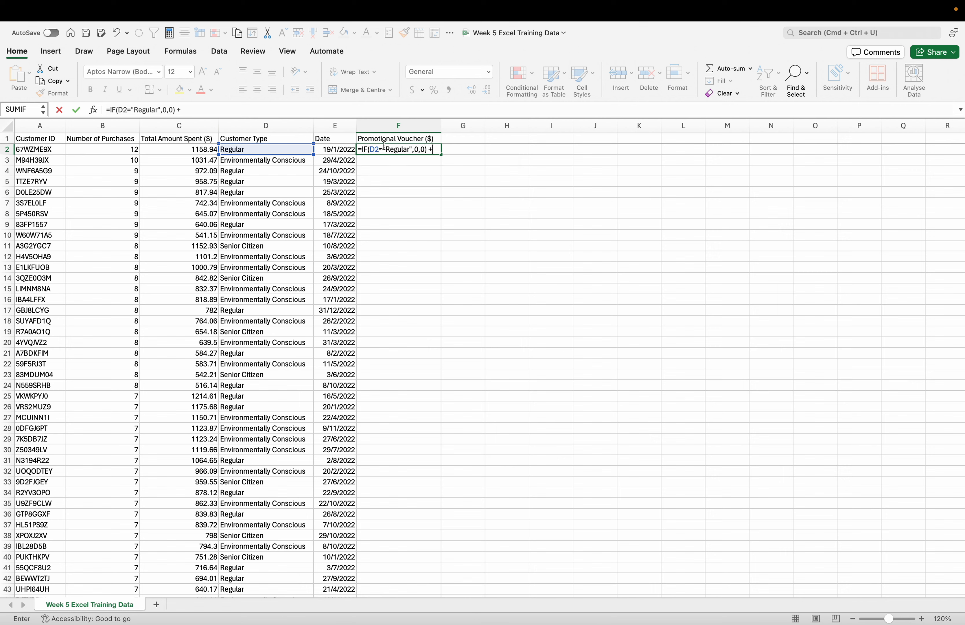
# Extend the F2 formula with + IF(D2="Environmentally Conscious",C2*0.25,0) to give those customers 25% of their total spent.
pyautogui.write(' + IF')
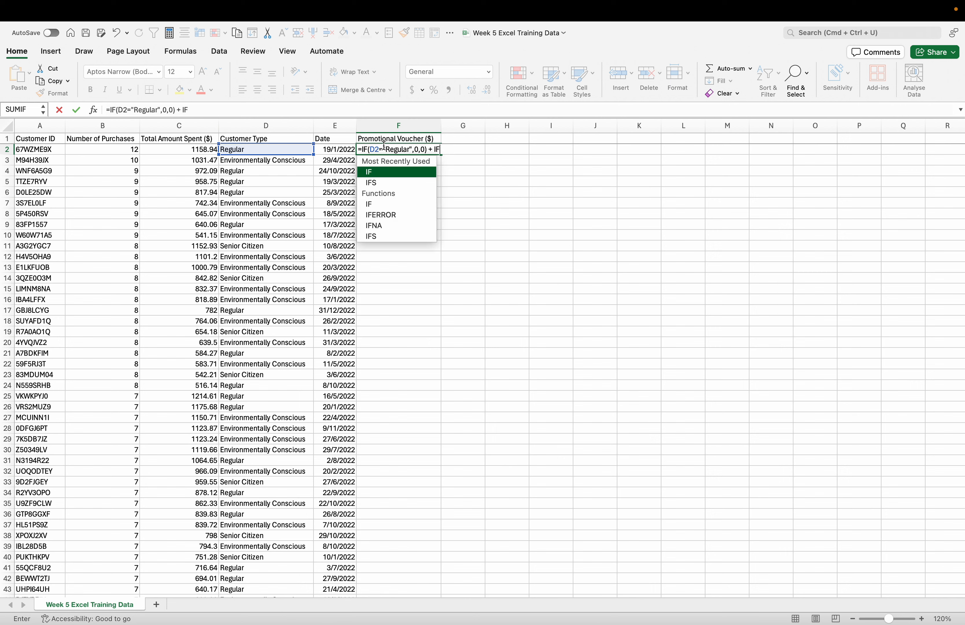
pyautogui.write('(')
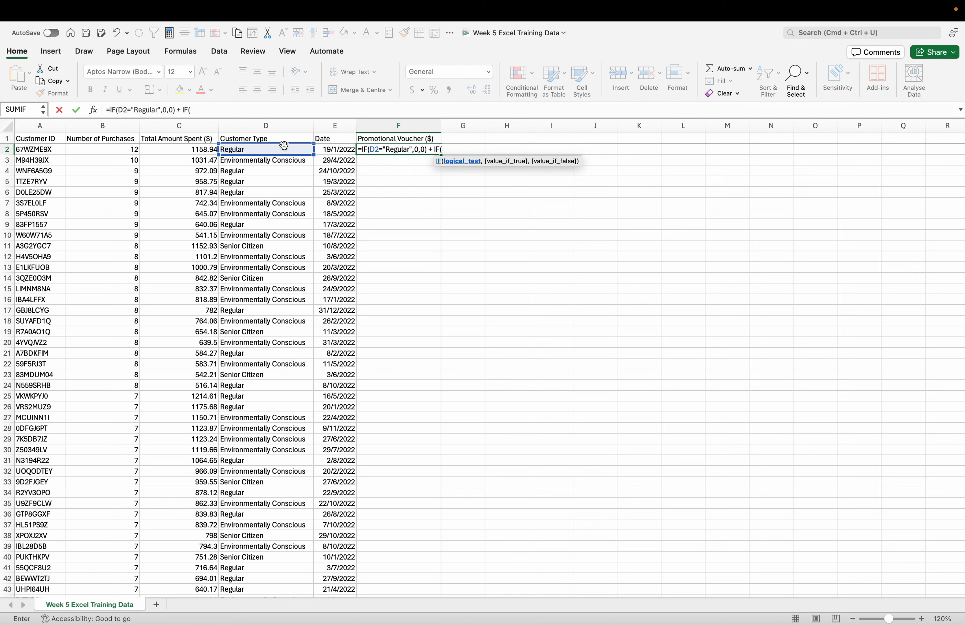
pyautogui.click(277, 151)
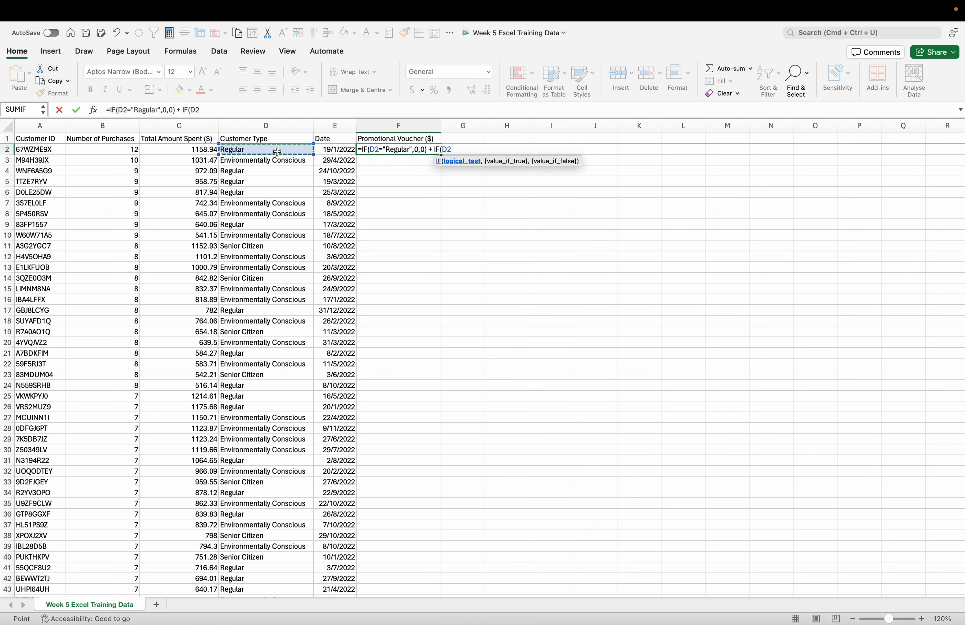
pyautogui.write('=')
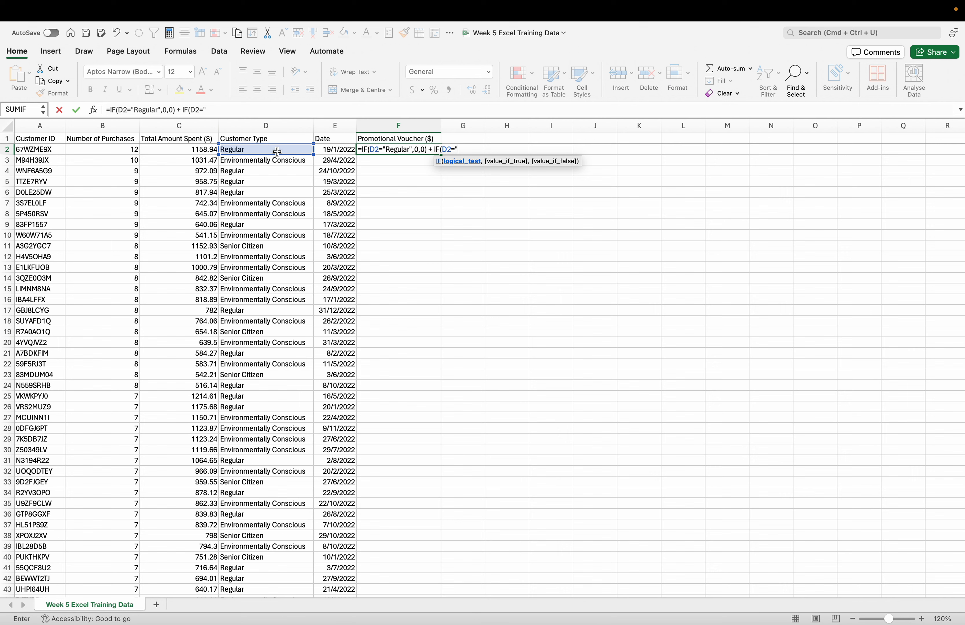
pyautogui.write('"Enviro')
pyautogui.press('BackSpace')
pyautogui.write('ronmenat')
pyautogui.press('BackSpace')
pyautogui.press('BackSpace')
pyautogui.press('BackSpace')
pyautogui.write('ntally Conscious')
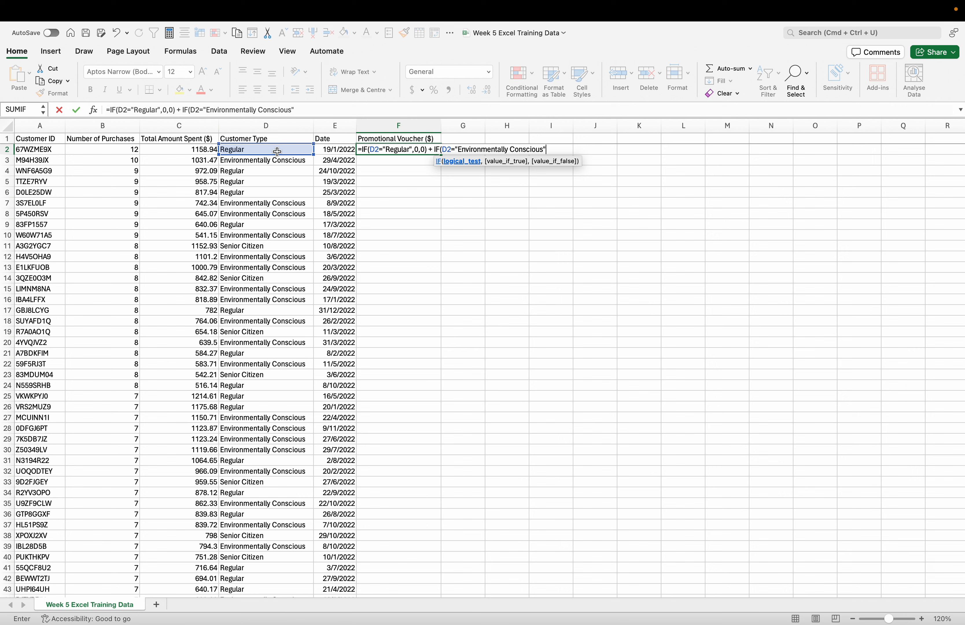
pyautogui.write('",')
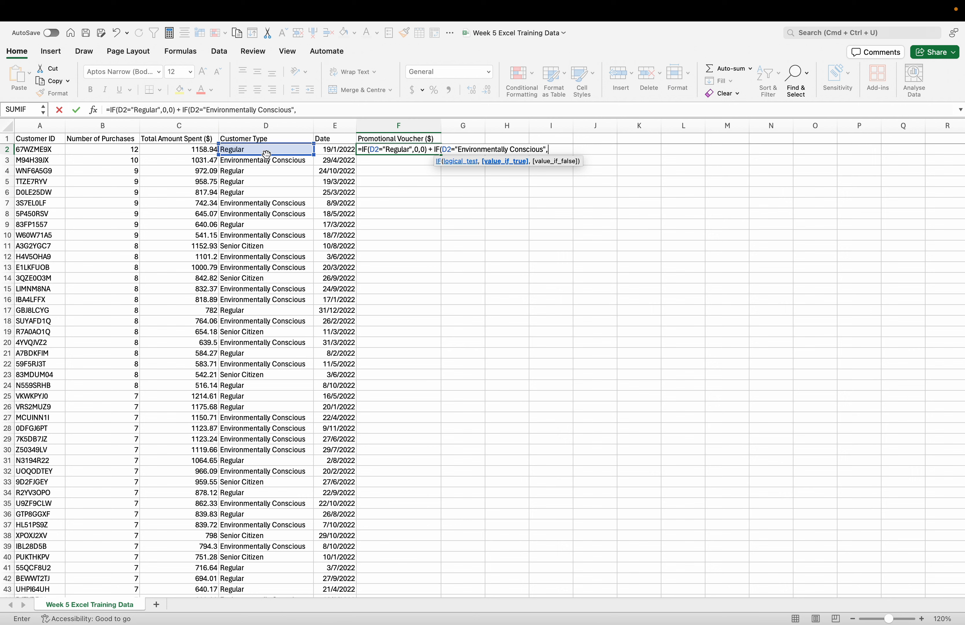
pyautogui.click(198, 149)
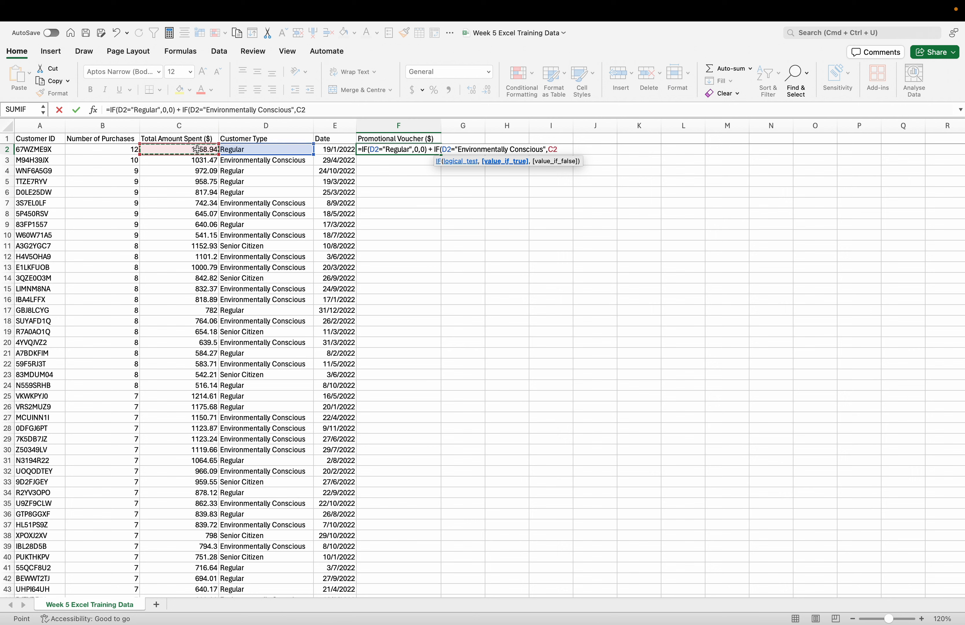
pyautogui.write('*0.25')
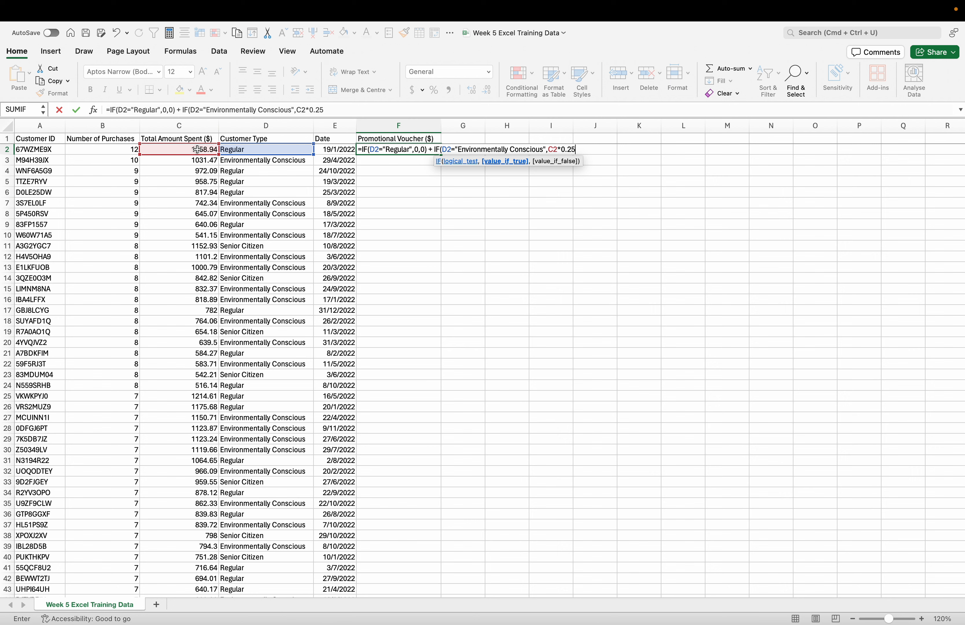
pyautogui.write(',0)')
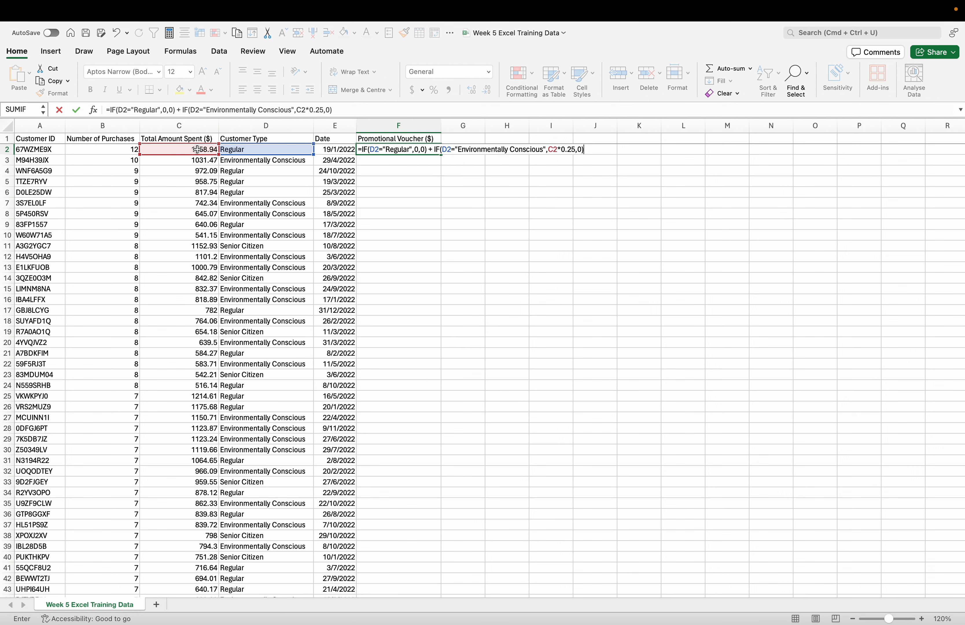
# Complete the F2 formula with + IF(D2="Senior Citizen",C2*0.1,0) to give senior citizens 10% of their total spent.
pyautogui.write(' + IF(')
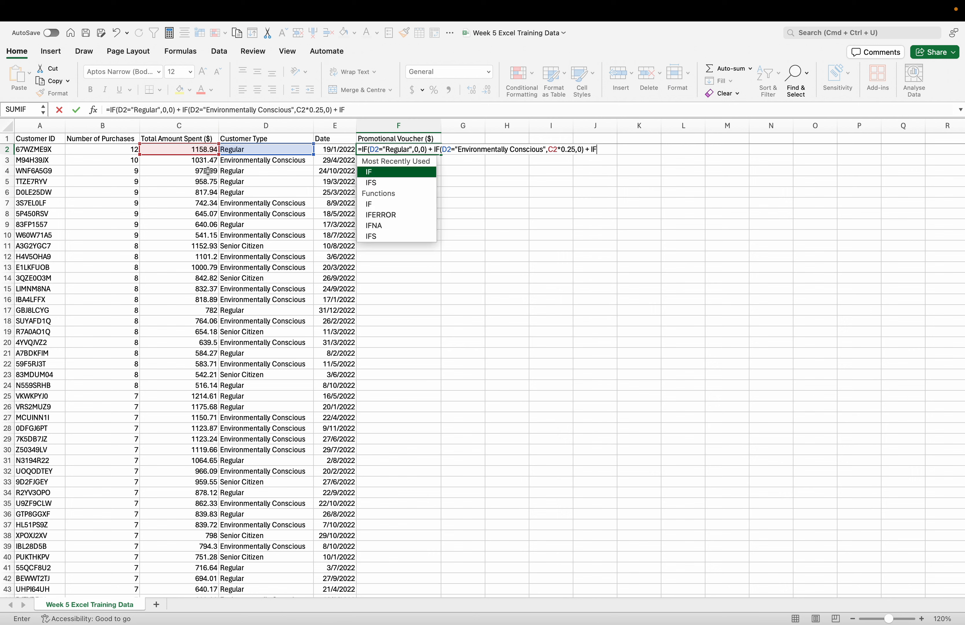
pyautogui.click(288, 149)
pyautogui.write('=')
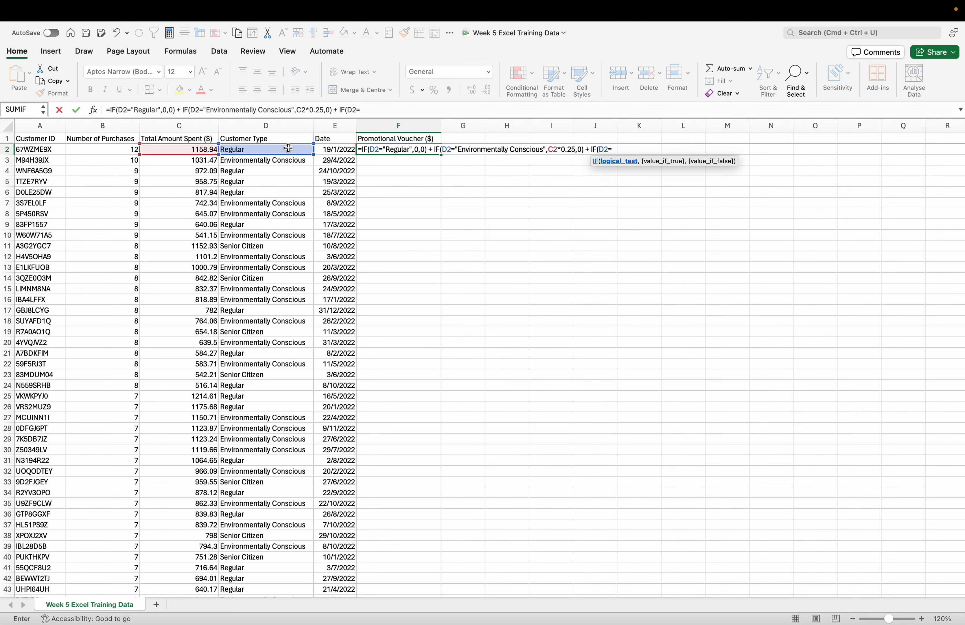
pyautogui.write('"Senior Citizen')
pyautogui.write('",')
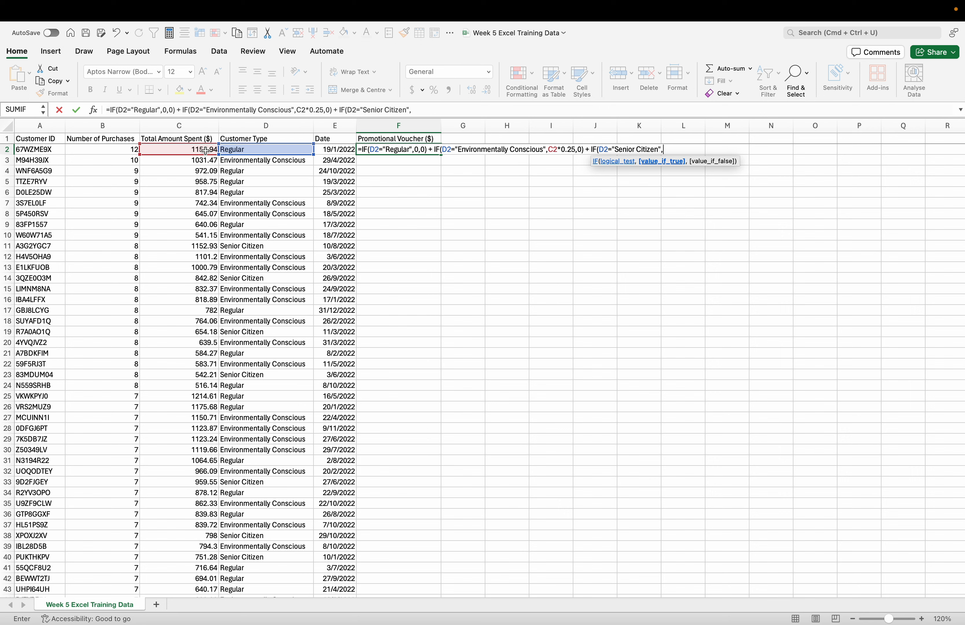
pyautogui.click(205, 151)
pyautogui.write('*')
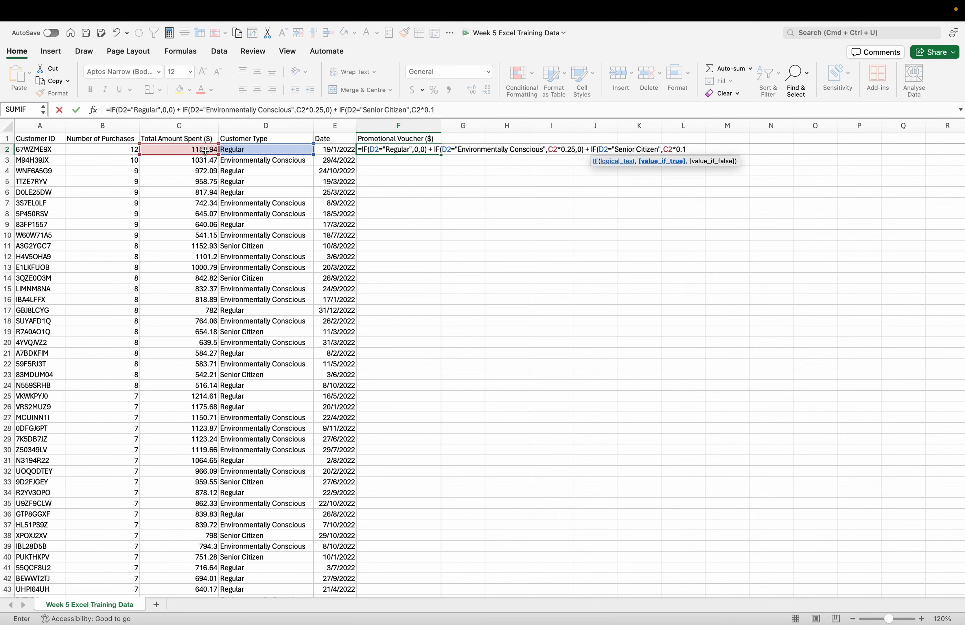
pyautogui.write('0.1,0)')
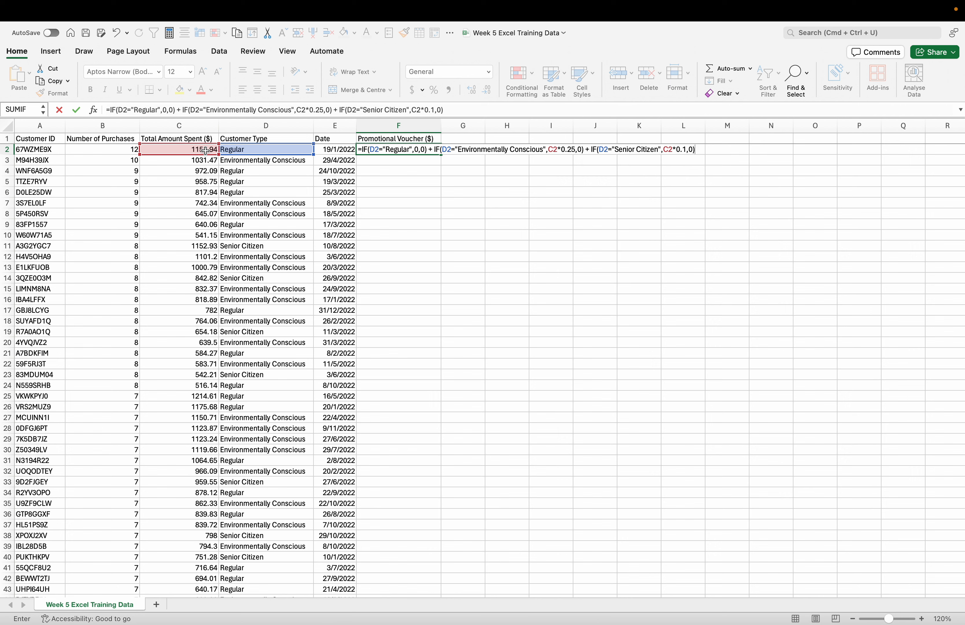
pyautogui.press('Return')
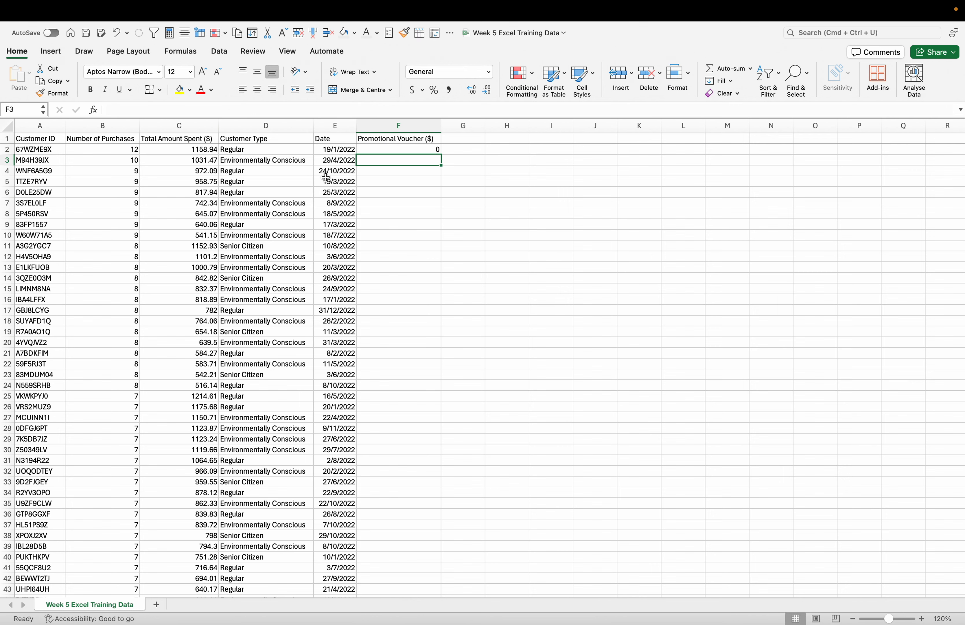
# Fill the voucher formula from F2 down column F for all customer rows.
pyautogui.click(406, 149)
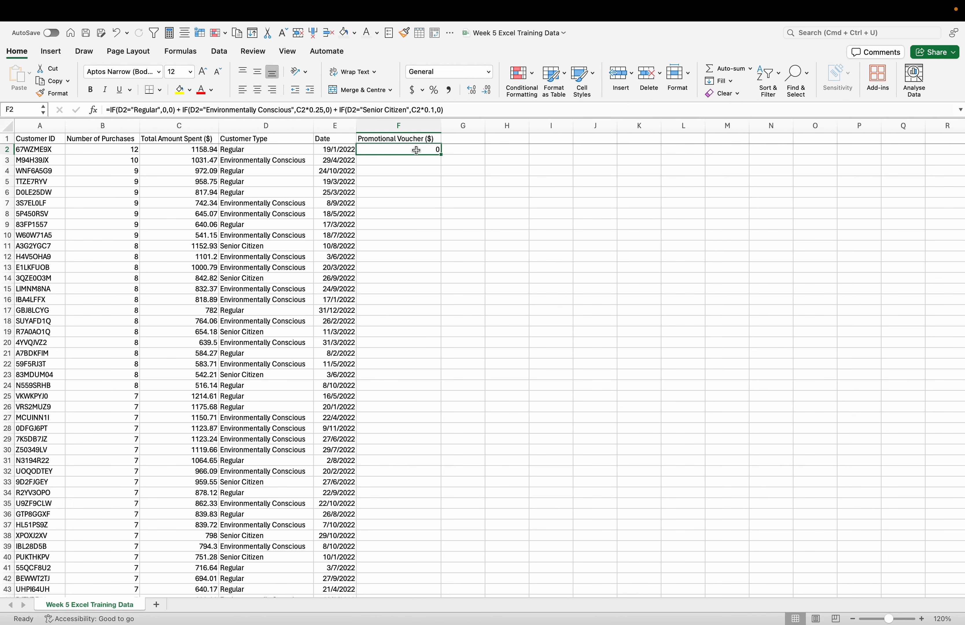
pyautogui.doubleClick(441, 155)
pyautogui.click(467, 192)
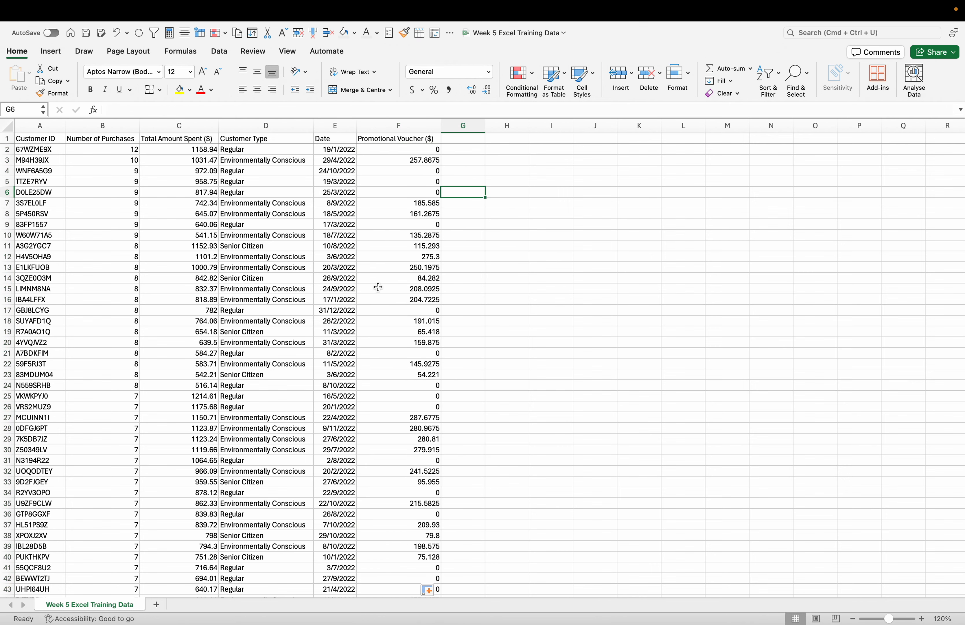
# Compare the voucher amounts and formulas in column F with the customer types in column D, including rows 3 and 11.
pyautogui.click(271, 152)
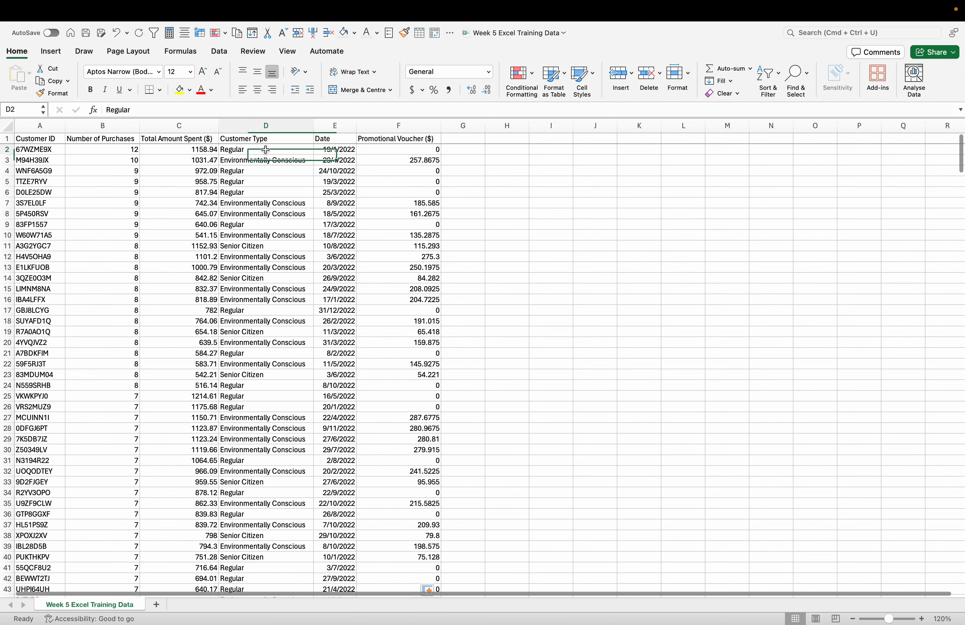
pyautogui.click(244, 182)
pyautogui.click(291, 204)
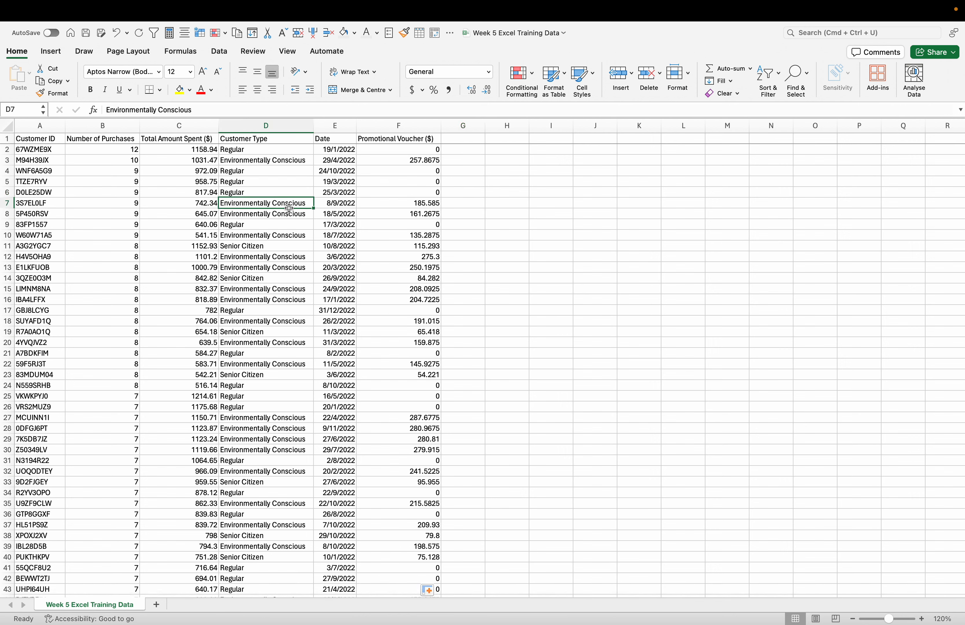
pyautogui.click(299, 162)
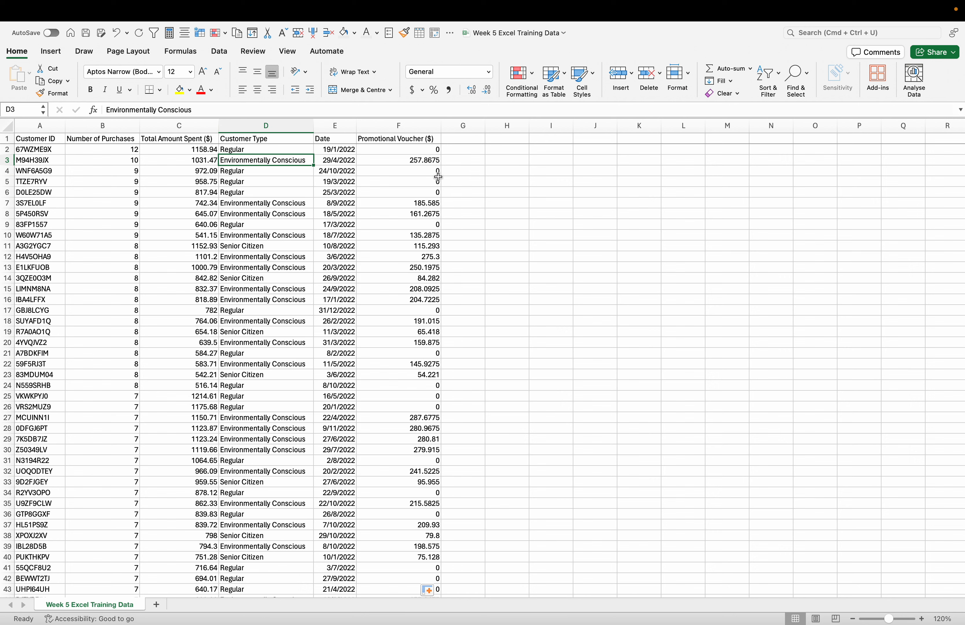
pyautogui.click(426, 165)
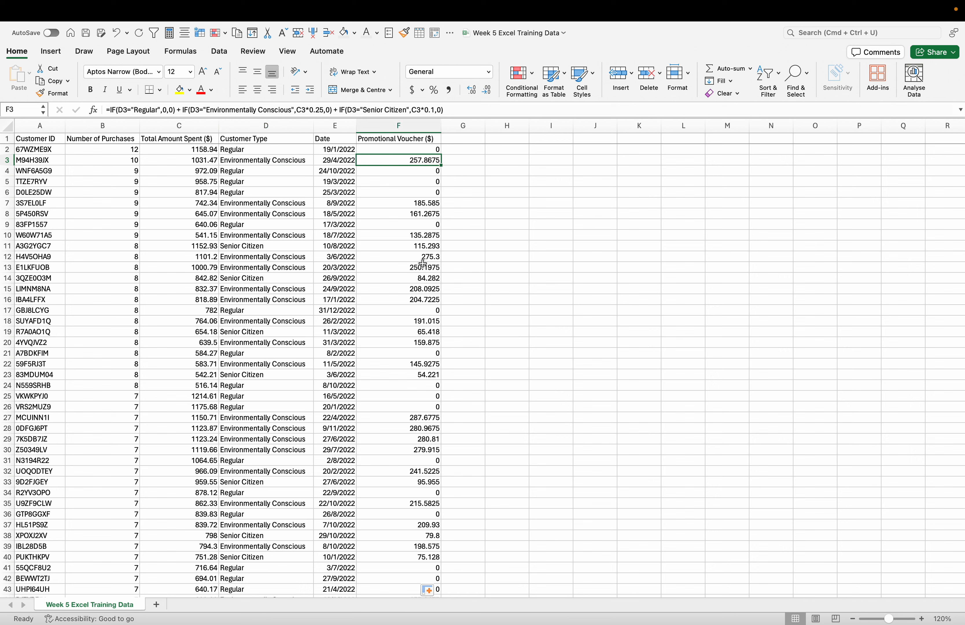
pyautogui.click(434, 248)
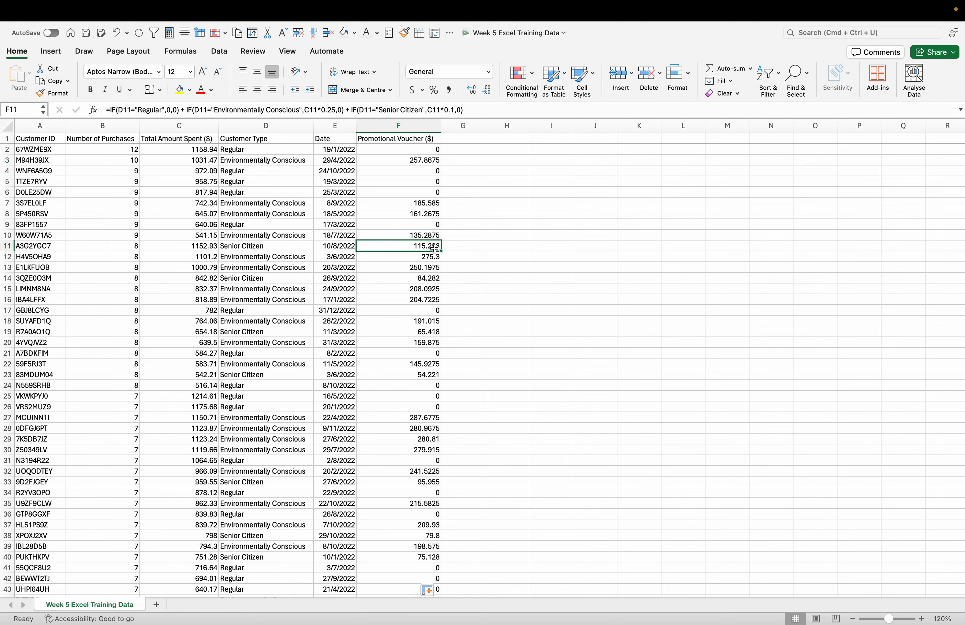
pyautogui.click(490, 246)
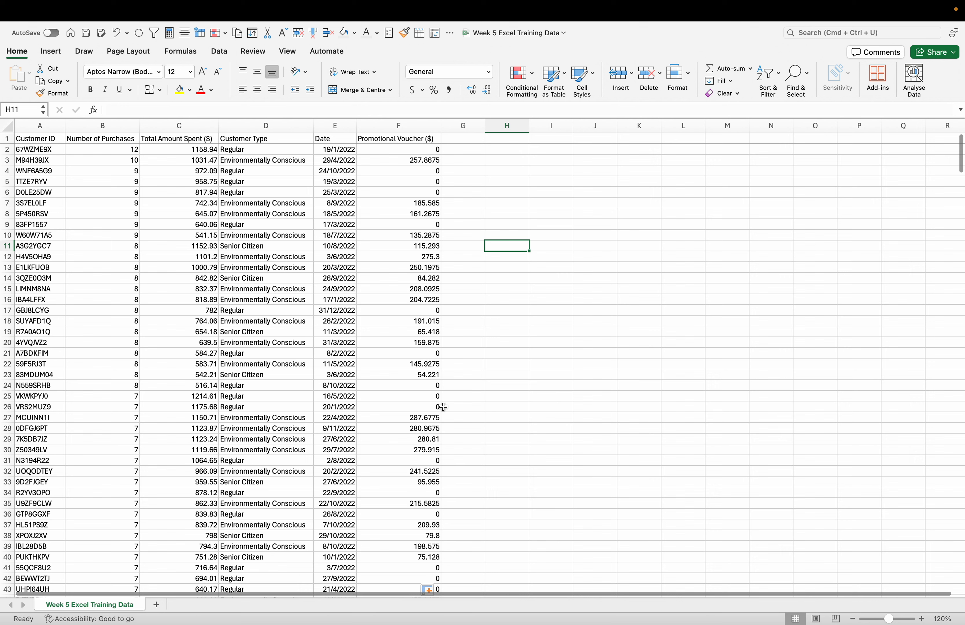
pyautogui.click(535, 183)
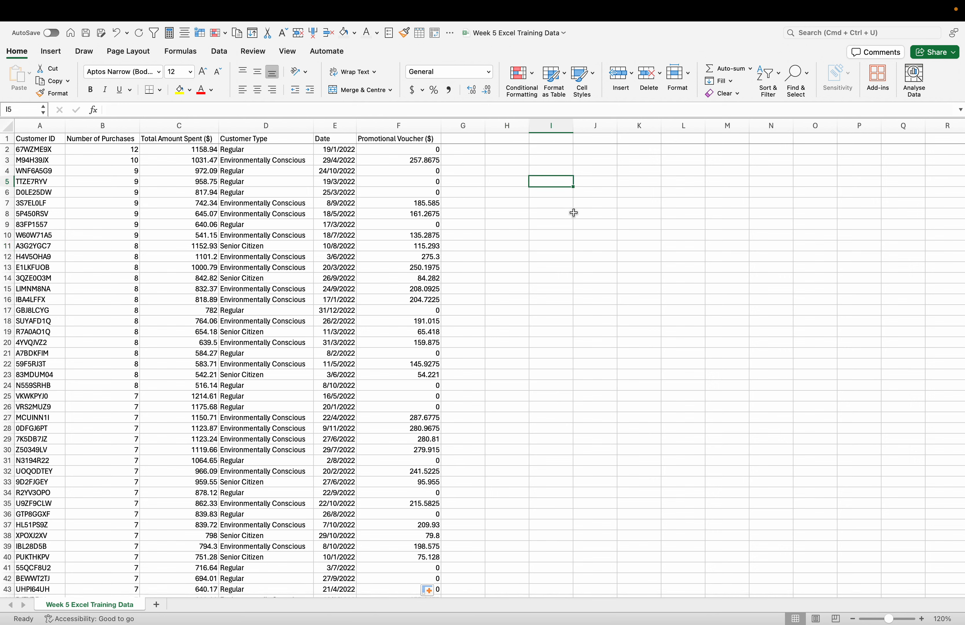
pyautogui.click(585, 202)
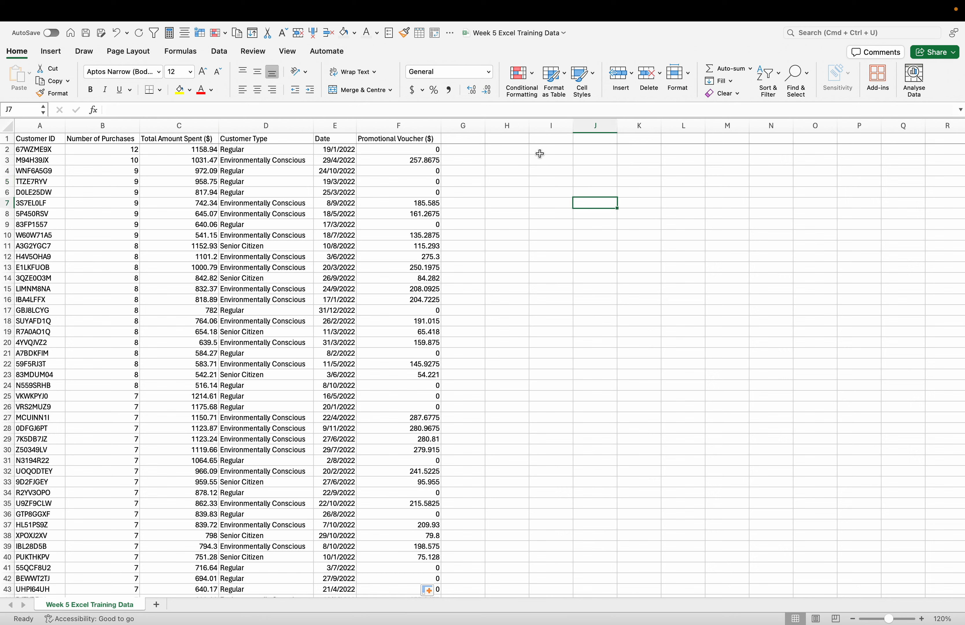
pyautogui.click(512, 152)
pyautogui.doubleClick(552, 161)
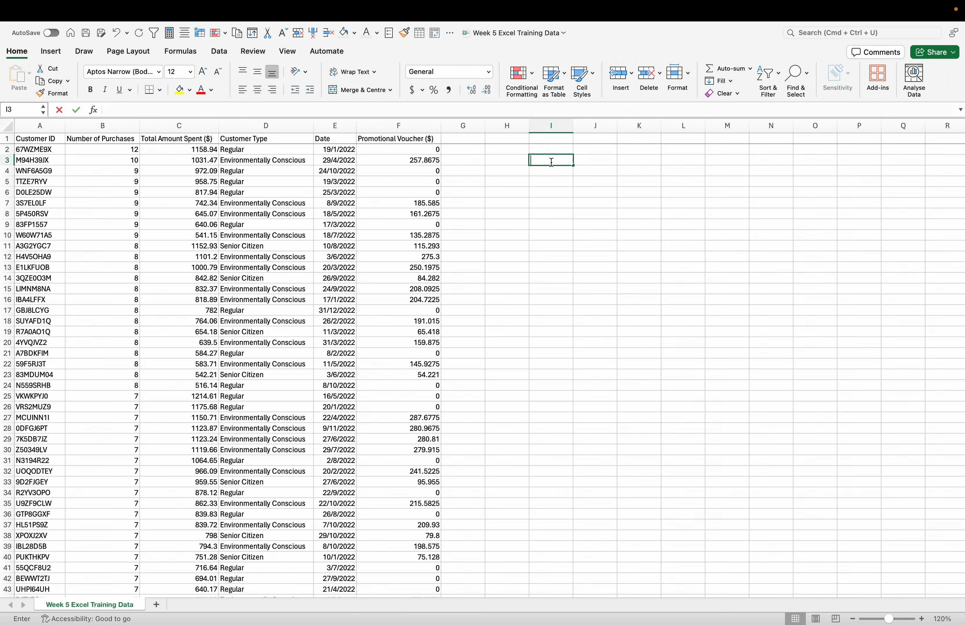
pyautogui.doubleClick(556, 150)
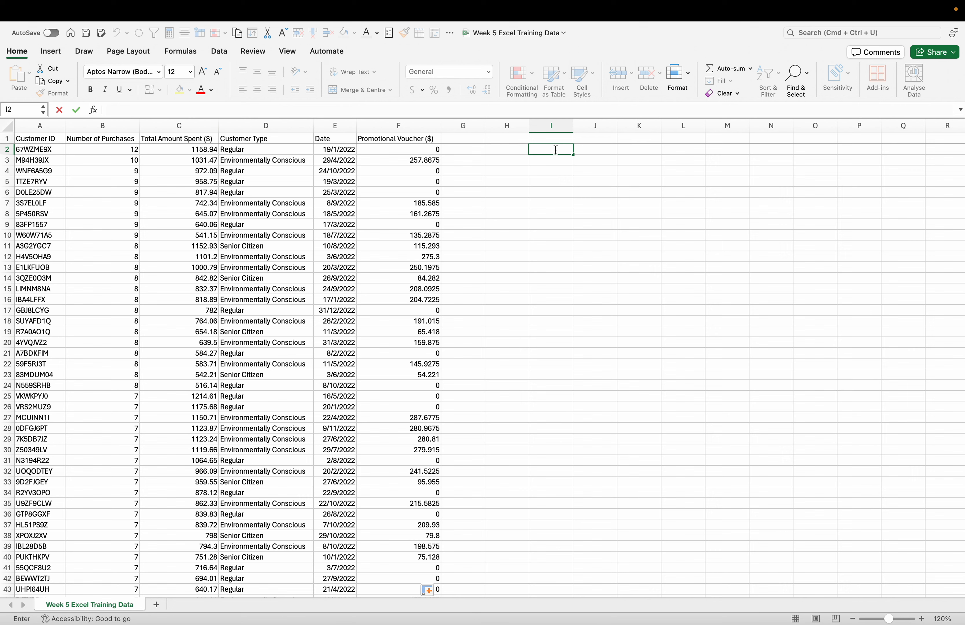
pyautogui.write('Total Voucher')
pyautogui.press('BackSpace')
pyautogui.press('BackSpace')
pyautogui.press('BackSpace')
pyautogui.press('BackSpace')
pyautogui.press('BackSpace')
pyautogui.press('BackSpace')
pyautogui.press('BackSpace')
pyautogui.press('BackSpace')
pyautogui.press('BackSpace')
pyautogui.press('BackSpace')
pyautogui.press('BackSpace')
pyautogui.press('BackSpace')
pyautogui.click(481, 139)
pyautogui.write('Total ')
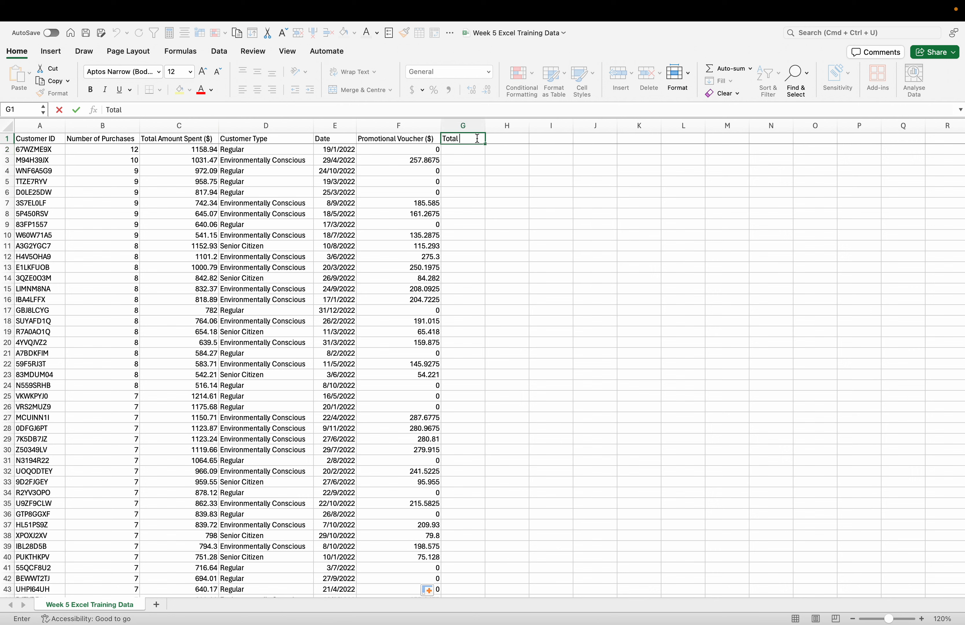
pyautogui.write('Voucher')
pyautogui.press('BackSpace')
pyautogui.press('BackSpace')
pyautogui.press('BackSpace')
pyautogui.press('BackSpace')
pyautogui.press('BackSpace')
pyautogui.press('BackSpace')
pyautogui.press('BackSpace')
pyautogui.press('BackSpace')
pyautogui.press('BackSpace')
pyautogui.press('BackSpace')
pyautogui.press('BackSpace')
pyautogui.press('BackSpace')
# Enter the label "Total Voucher Allocated" in cell J3 and fit column J to its width.
pyautogui.click(601, 160)
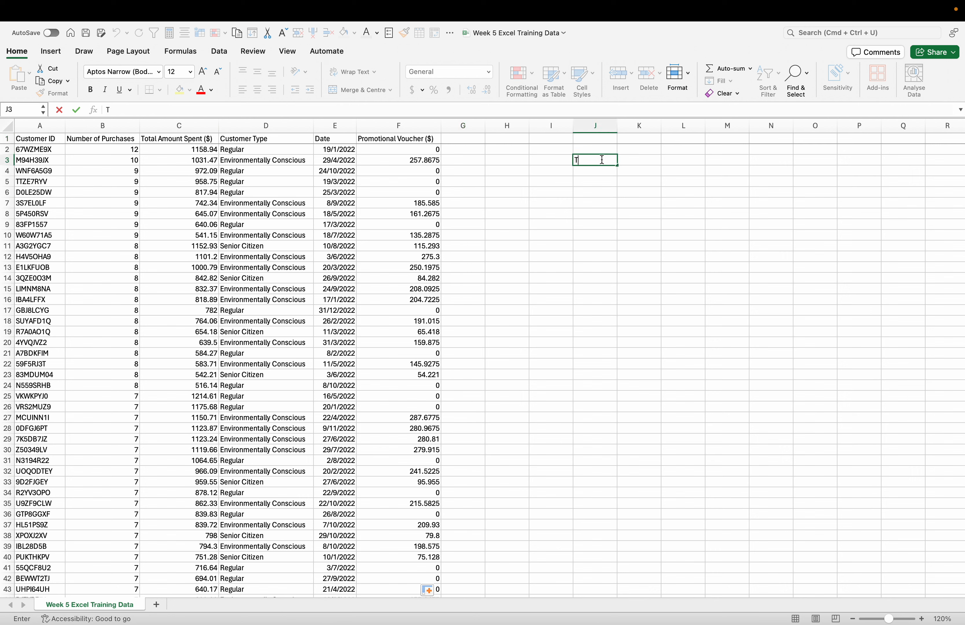
pyautogui.write('cher Allocated')
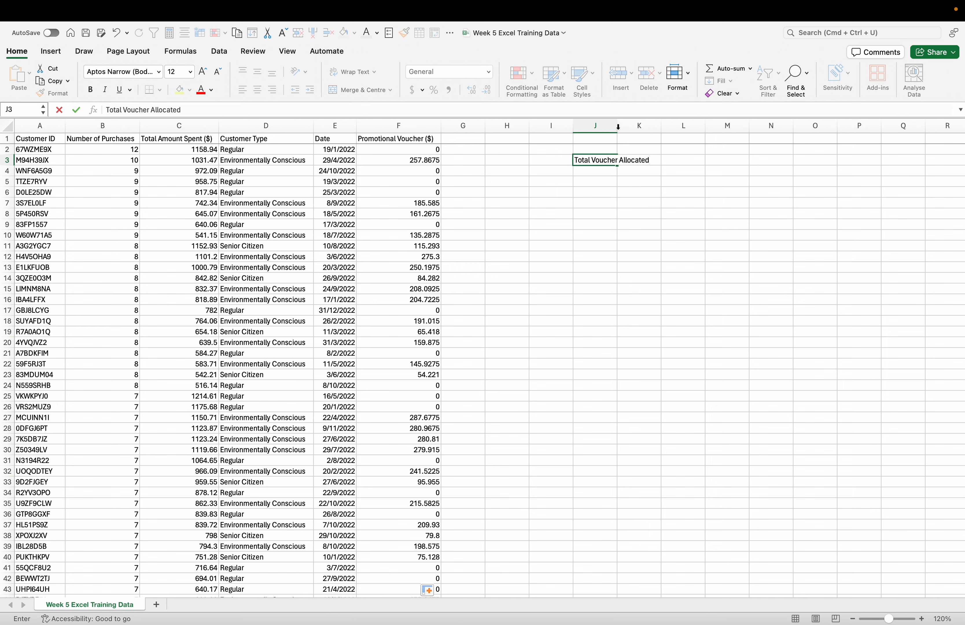
pyautogui.click(635, 191)
pyautogui.doubleClick(617, 126)
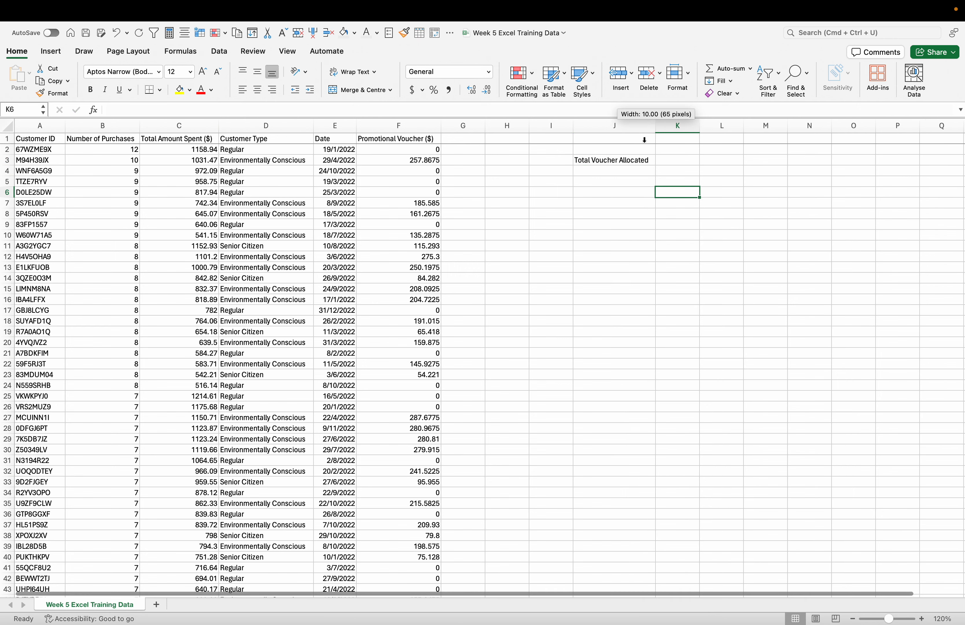
pyautogui.click(613, 171)
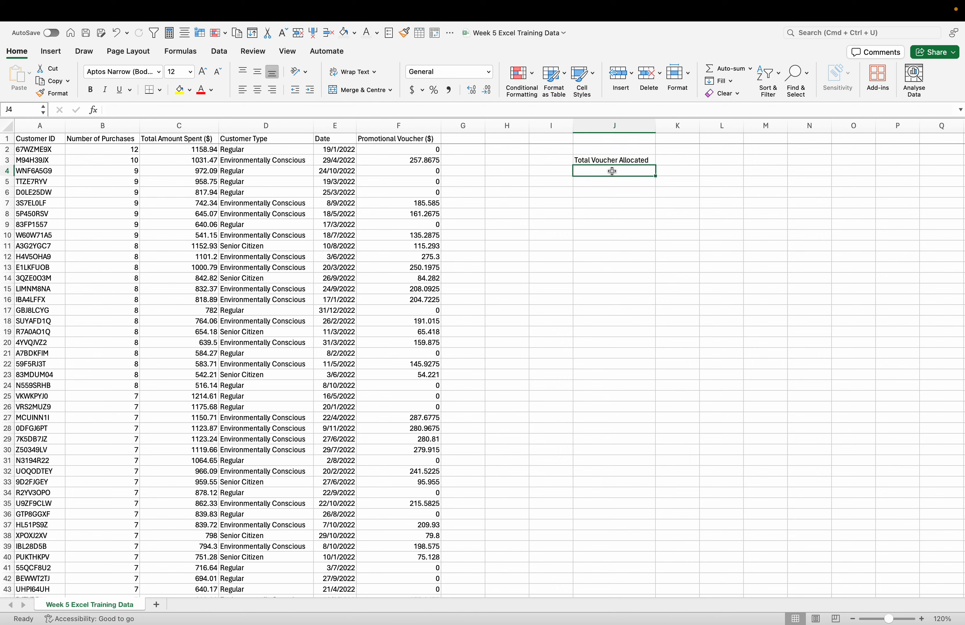
# Enter the label "Total Voucher Allocated for EC" in cell K3 and widen column K to show it fully.
pyautogui.doubleClick(669, 160)
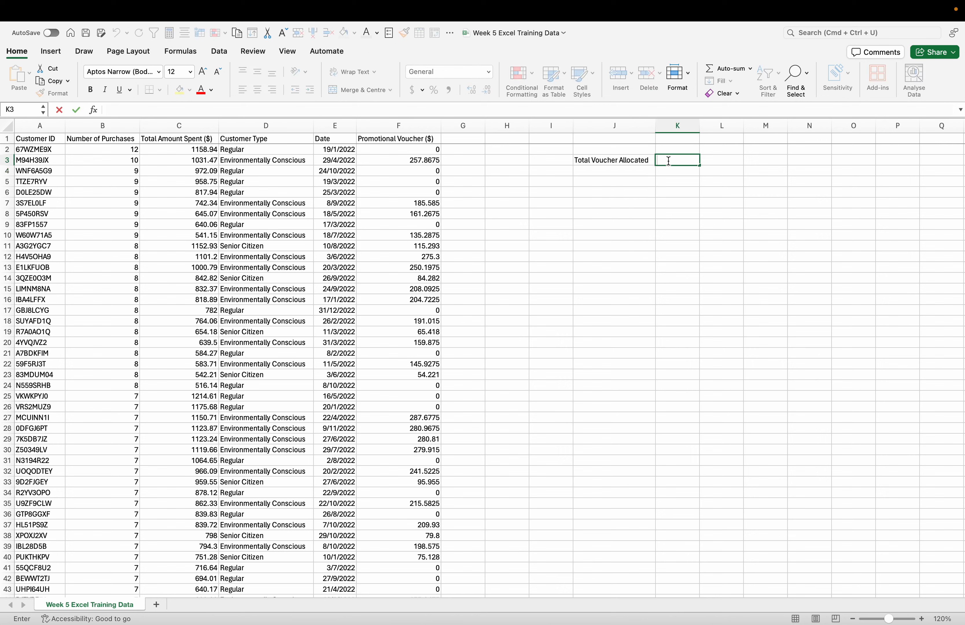
pyautogui.click(633, 170)
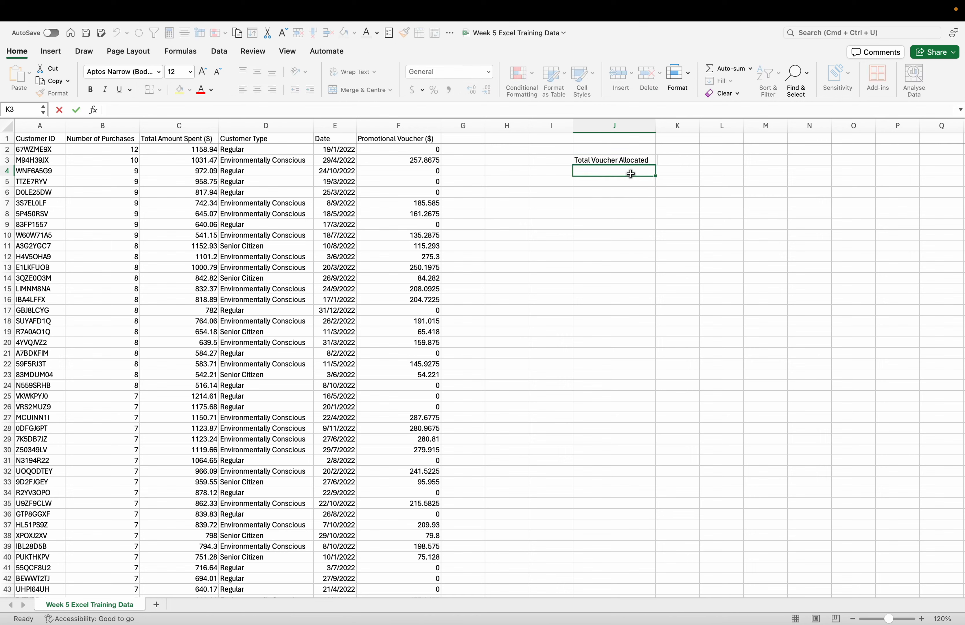
pyautogui.doubleClick(673, 162)
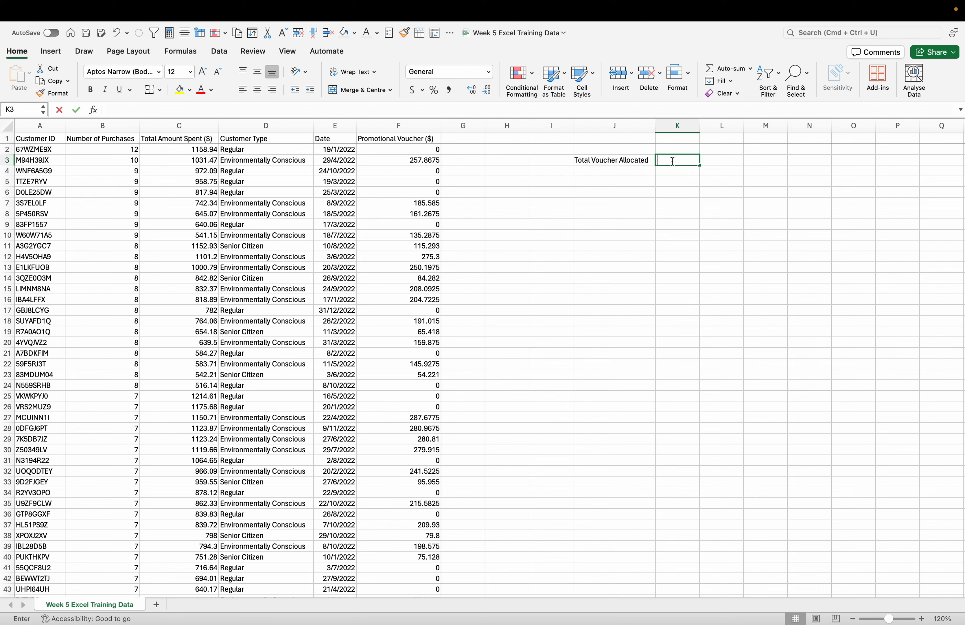
pyautogui.write('Total Vo')
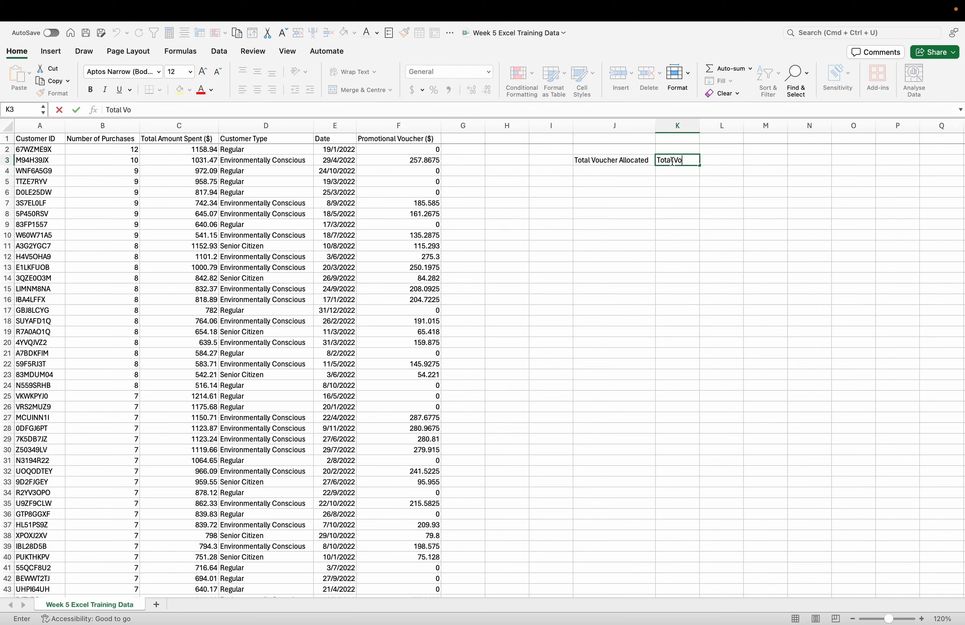
pyautogui.write('ucher Allocated for EC')
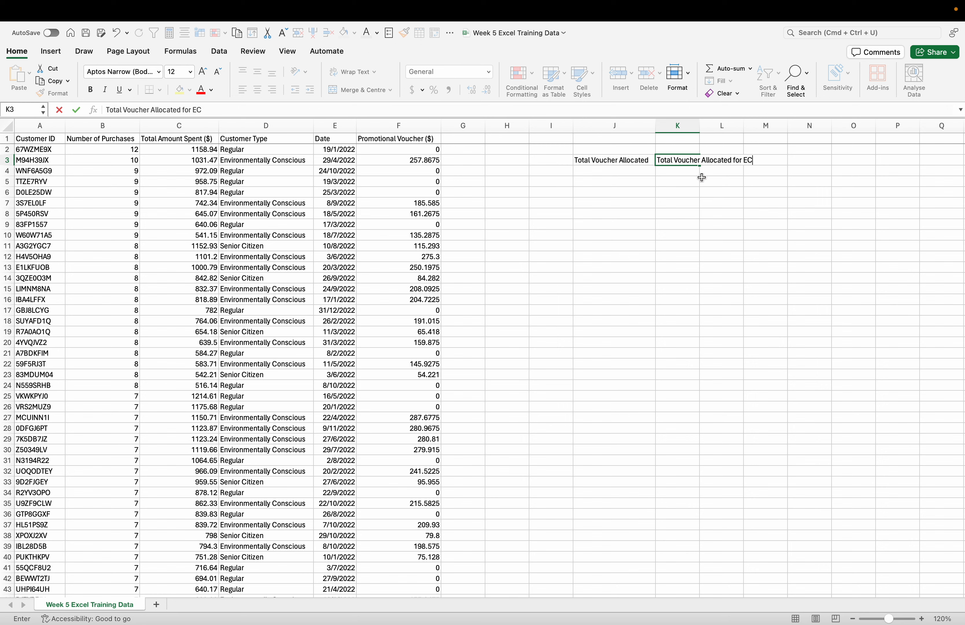
pyautogui.click(722, 224)
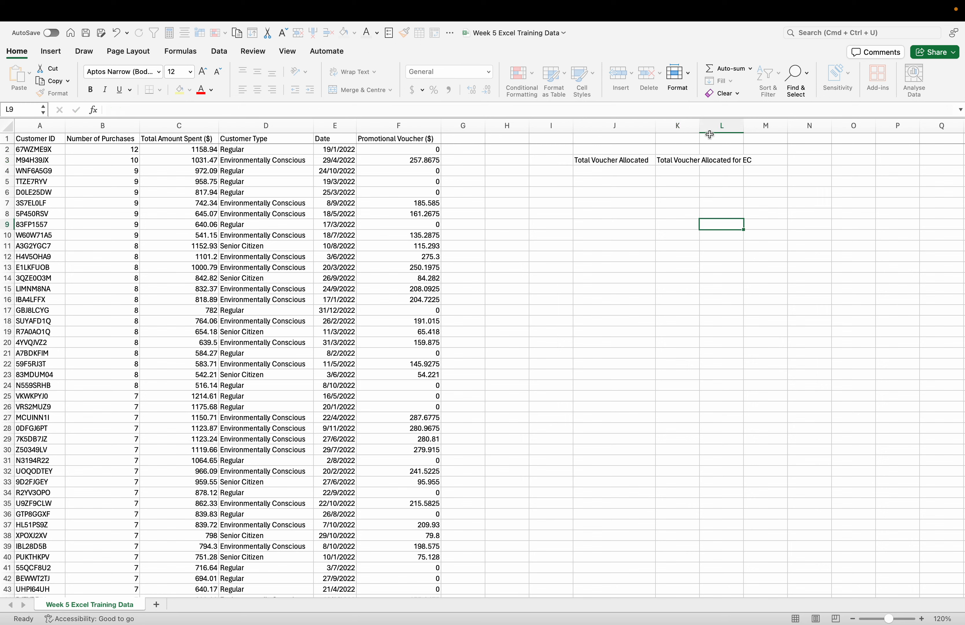
pyautogui.moveTo(700, 125); pyautogui.dragTo(761, 125)
# Enter the label "Total Voucher Allocated for SC" in cell L3 and fit column L to its width.
pyautogui.click(771, 160)
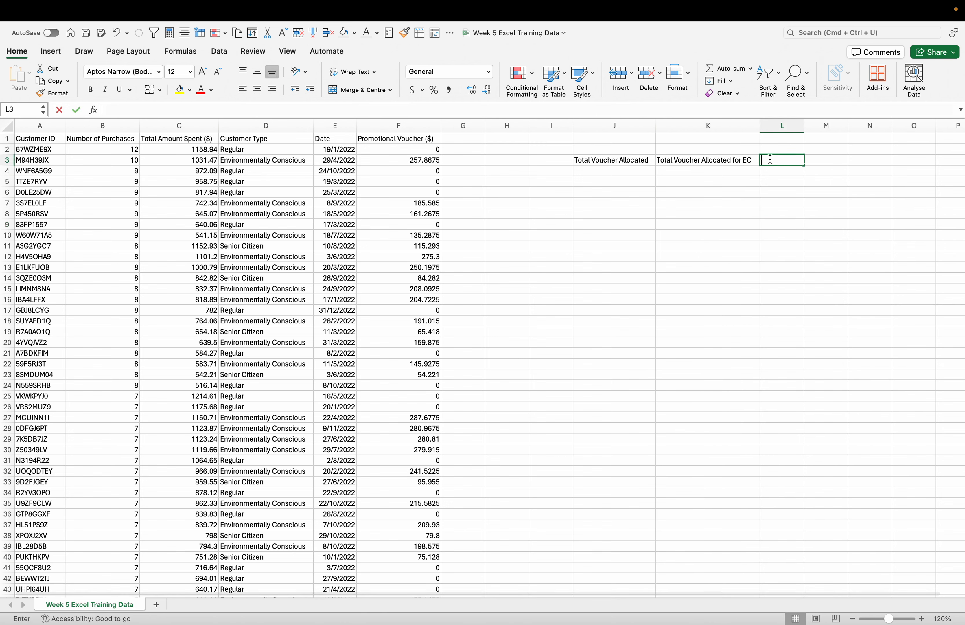
pyautogui.write('TY')
pyautogui.write('tal Vouc')
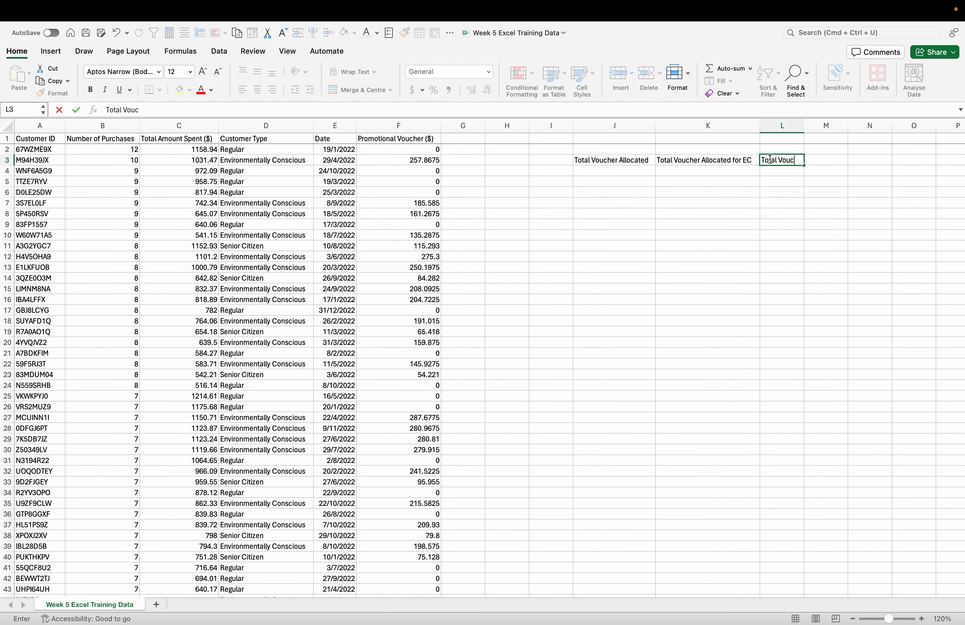
pyautogui.write('her a')
pyautogui.write('llocated for SC')
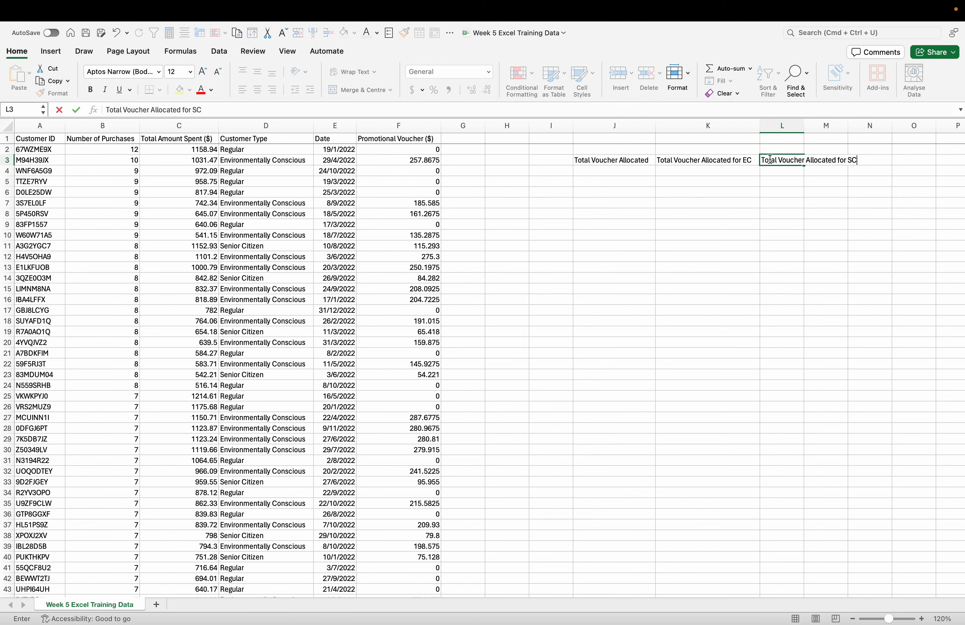
pyautogui.click(823, 203)
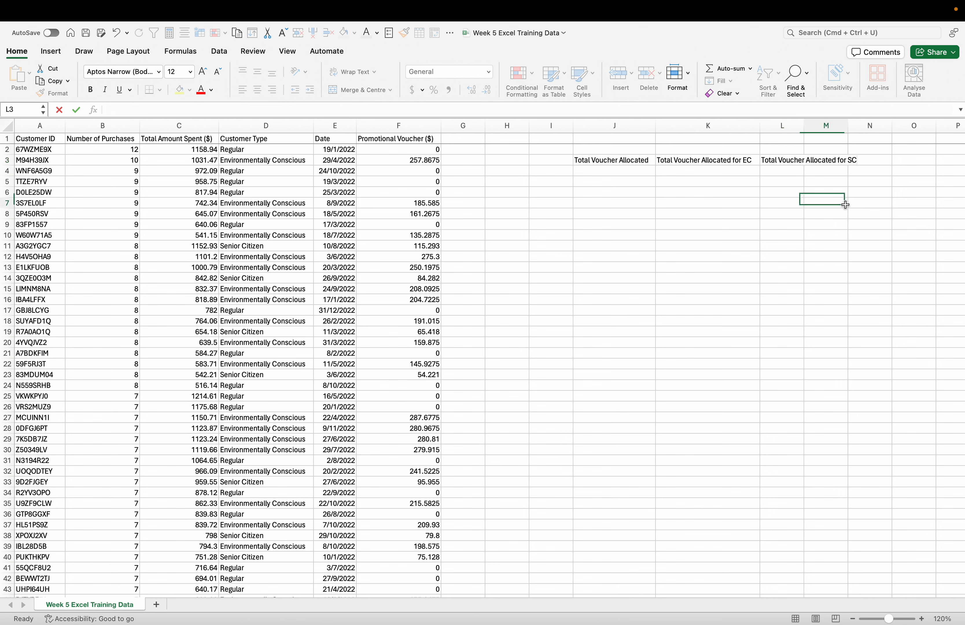
pyautogui.doubleClick(804, 126)
# Total all promotional vouchers in cell J4 with a SUM of the whole column F.
pyautogui.doubleClick(633, 172)
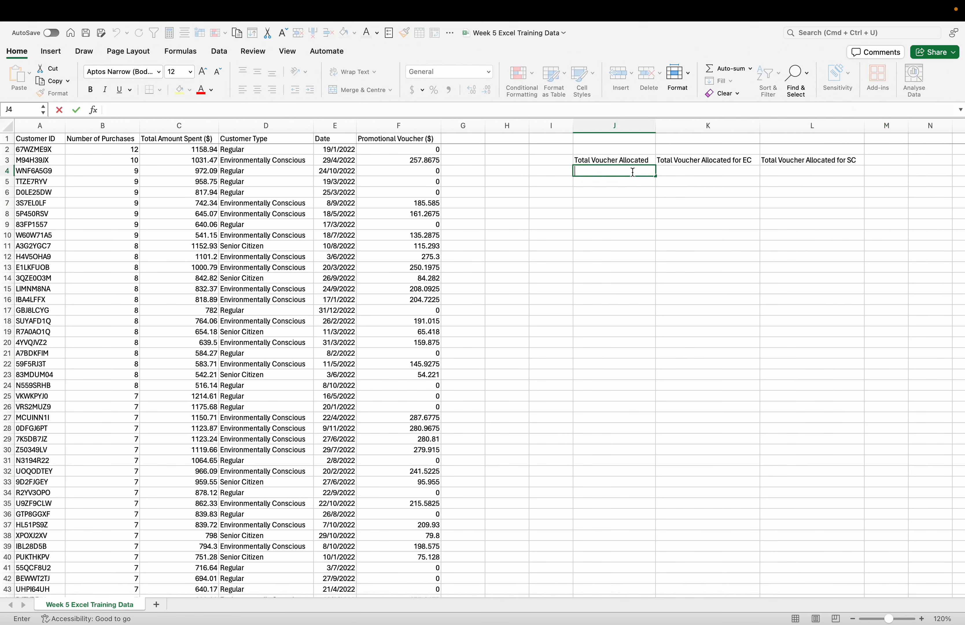
pyautogui.write('=SUM(')
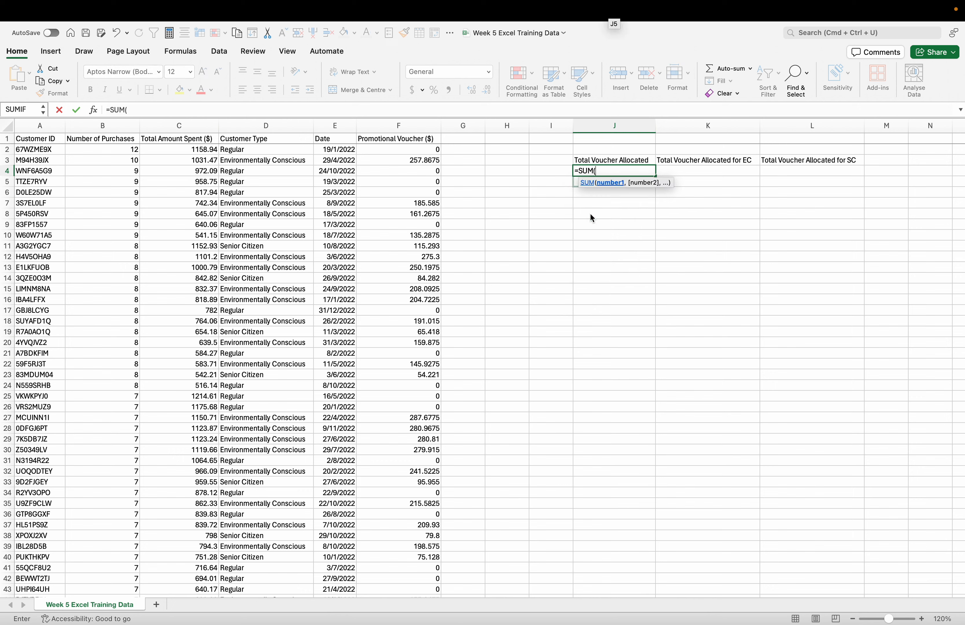
pyautogui.click(422, 127)
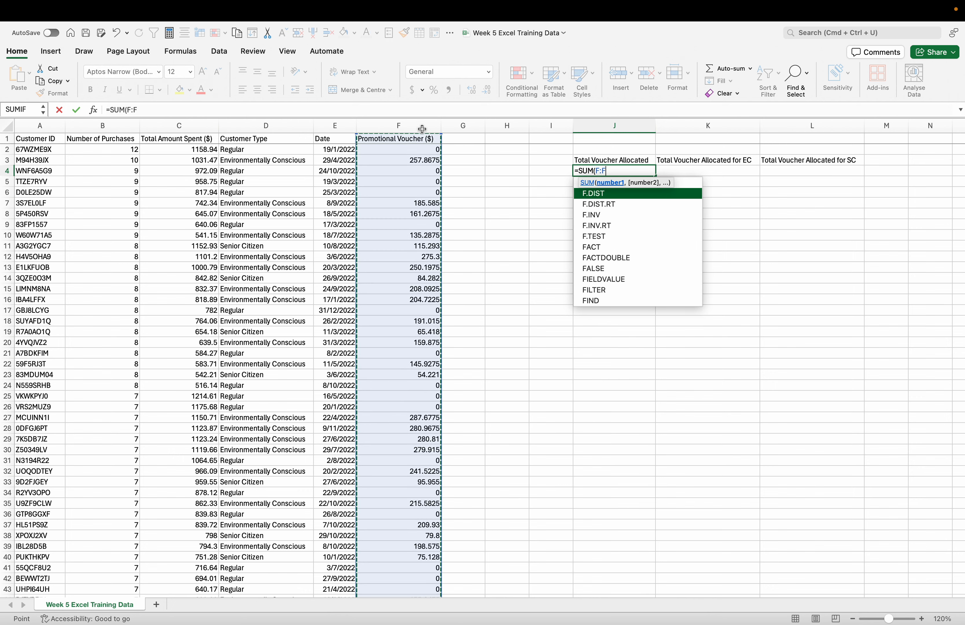
pyautogui.press('Return')
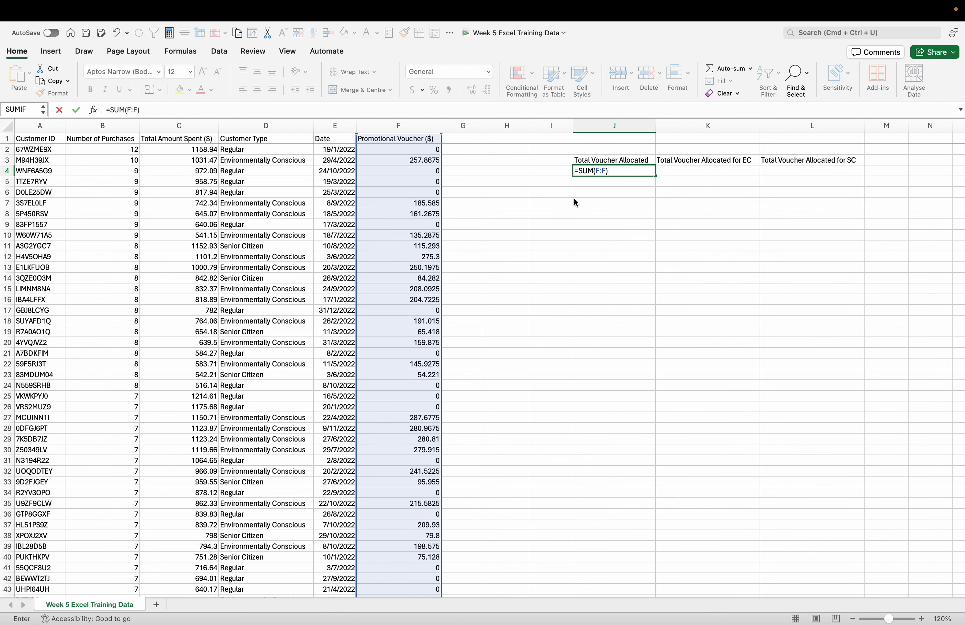
pyautogui.click(690, 211)
pyautogui.click(628, 171)
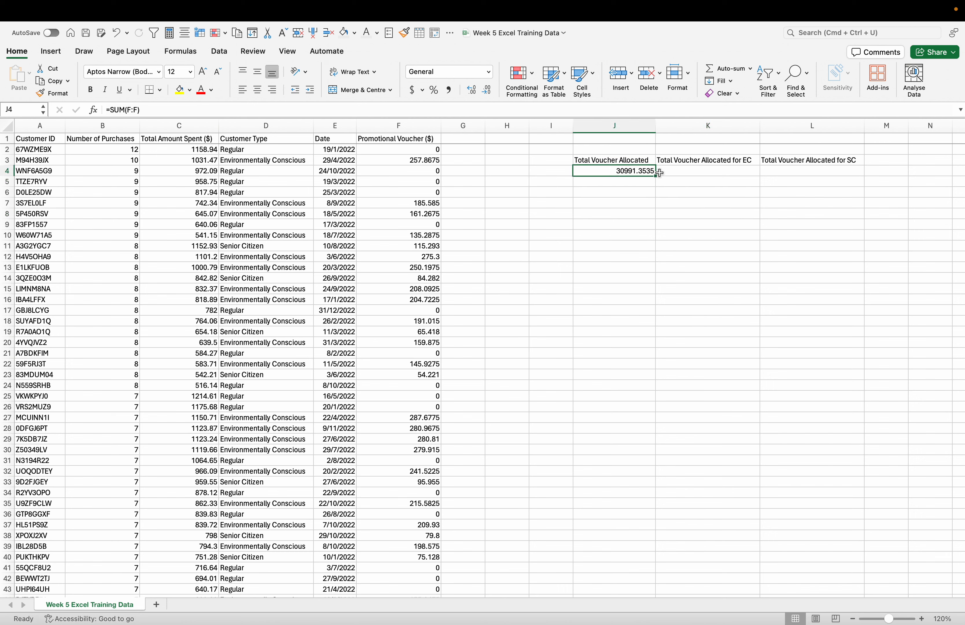
# Enter =SUMIF(D:D,"Environmentally Conscious",F:F) in cell K4 to total the vouchers of environmentally conscious customers.
pyautogui.click(688, 170)
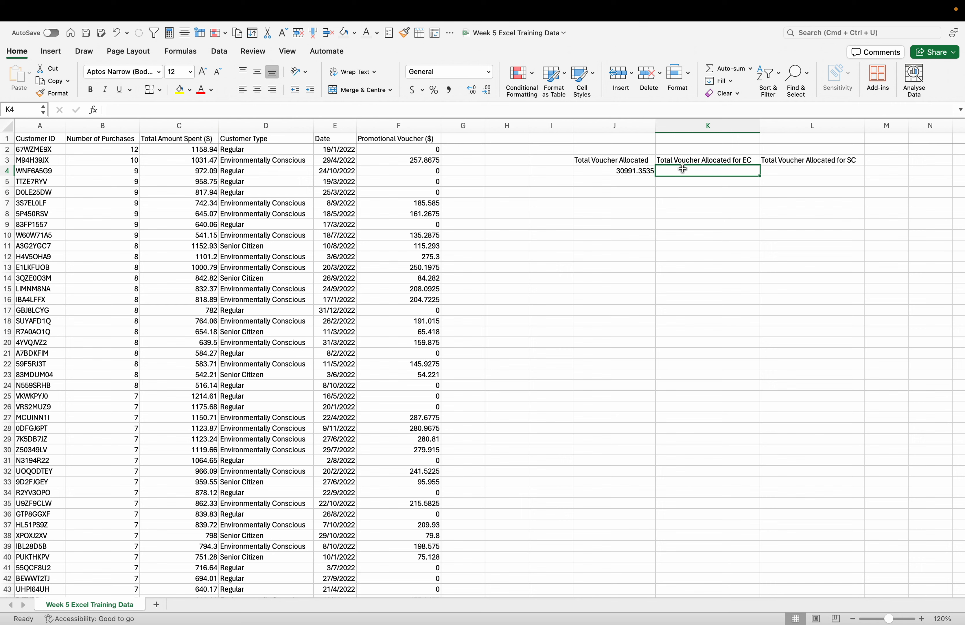
pyautogui.write('=SUMIF(')
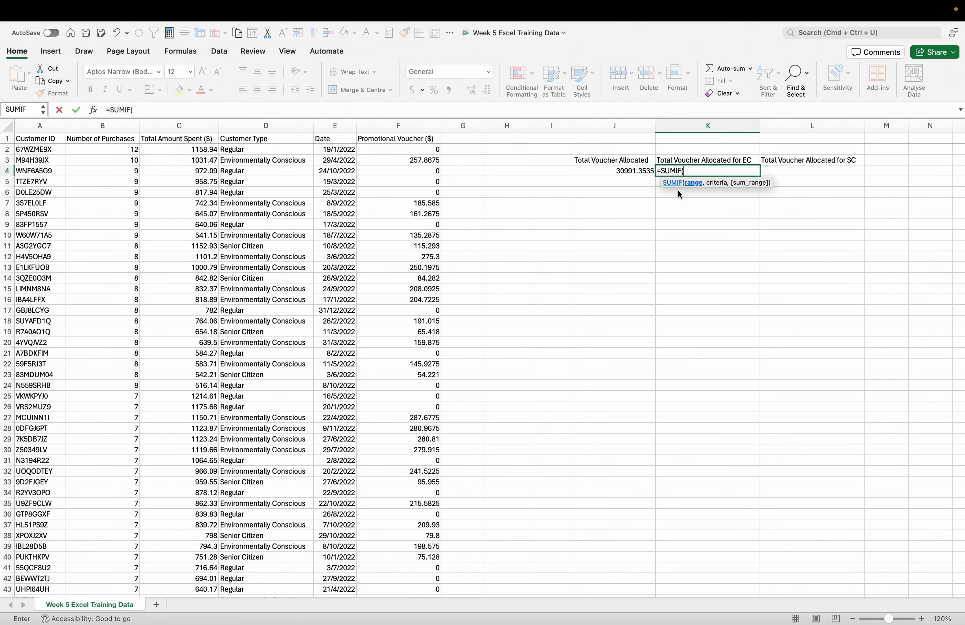
pyautogui.doubleClick(681, 193)
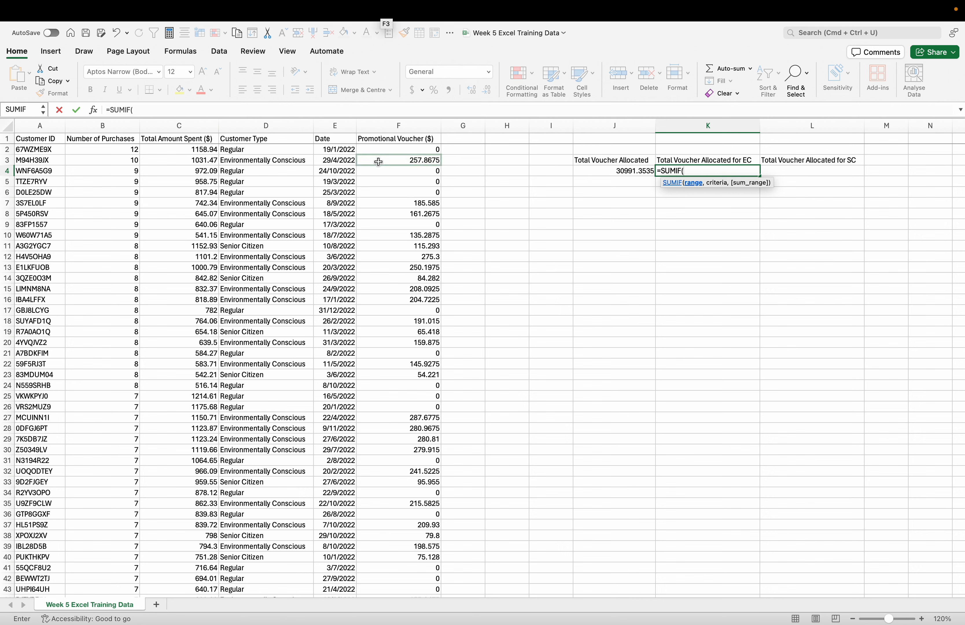
pyautogui.click(266, 125)
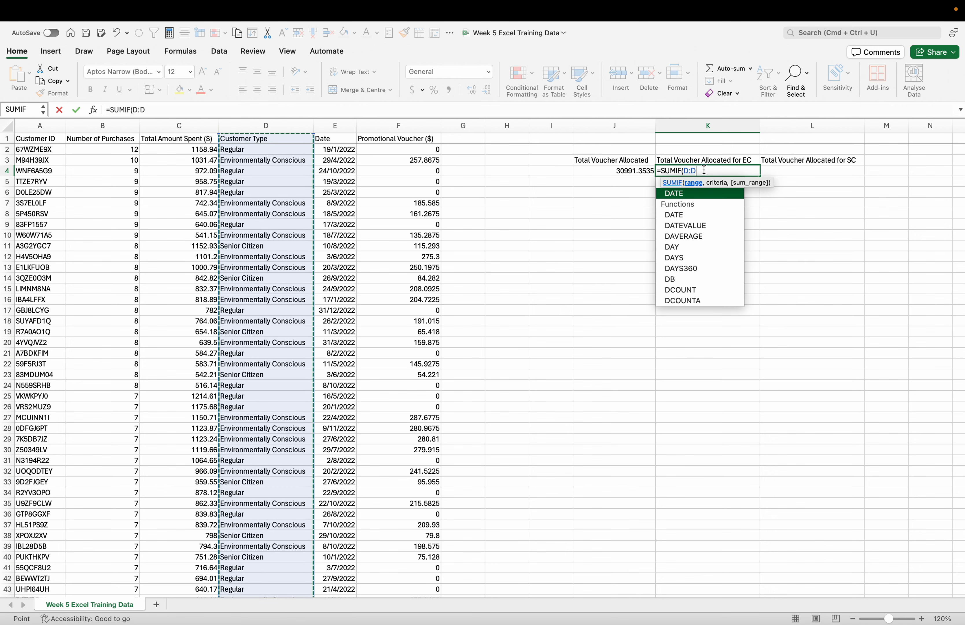
pyautogui.write(',"En')
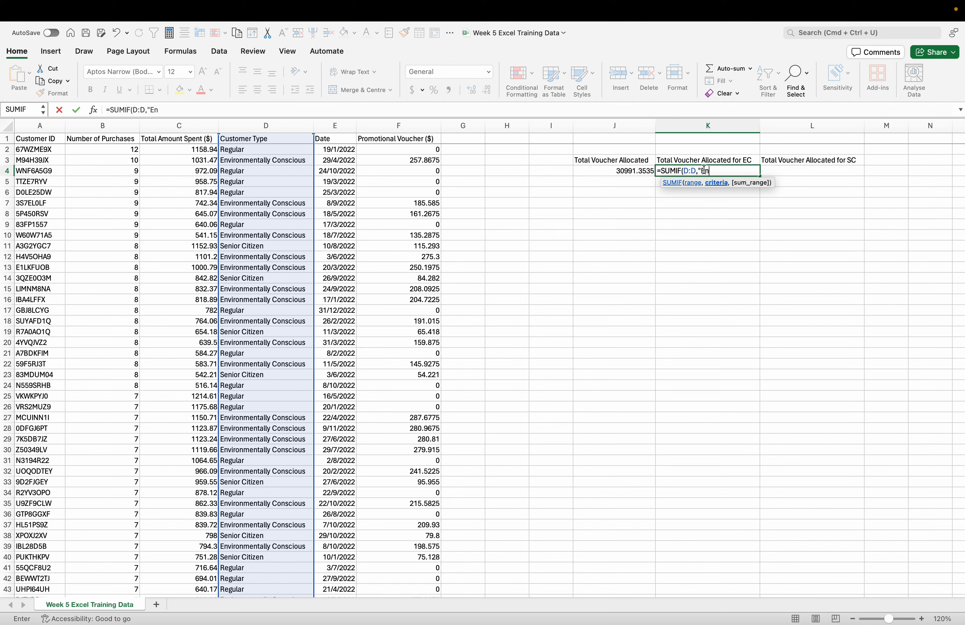
pyautogui.write('vironmentally Conscious')
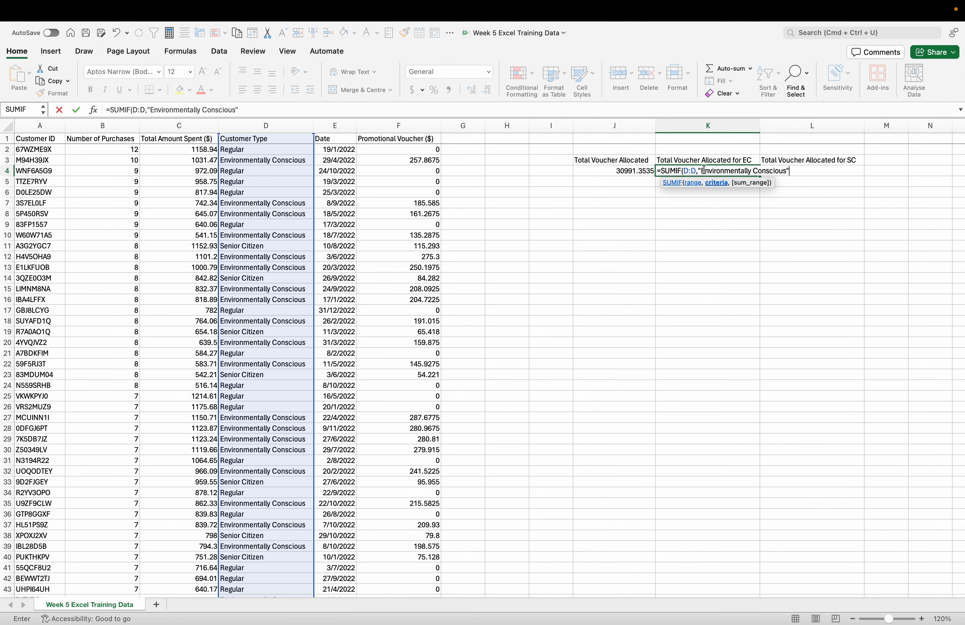
pyautogui.write('",')
pyautogui.click(400, 130)
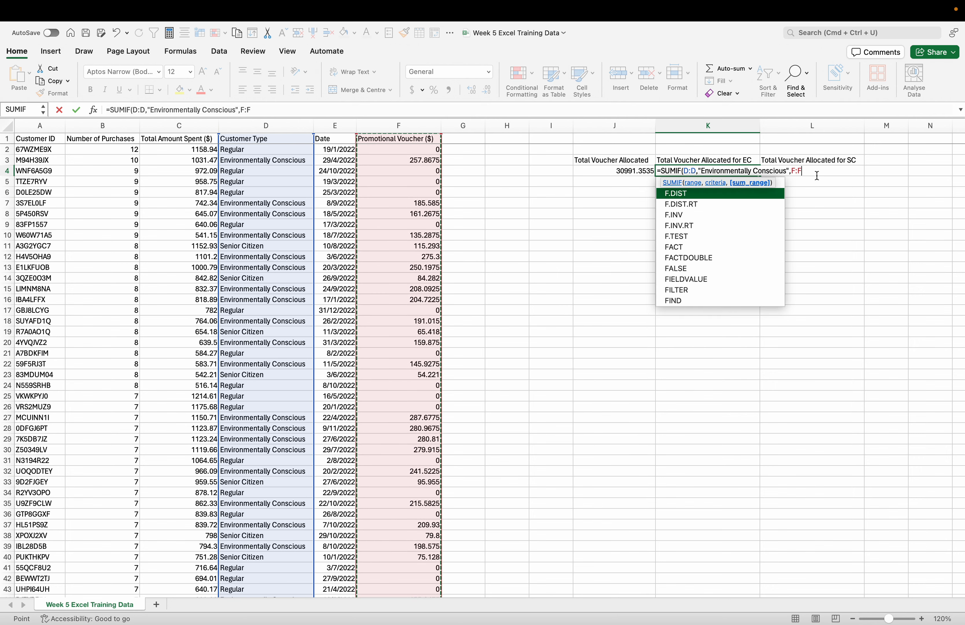
pyautogui.write(')')
pyautogui.press('Return')
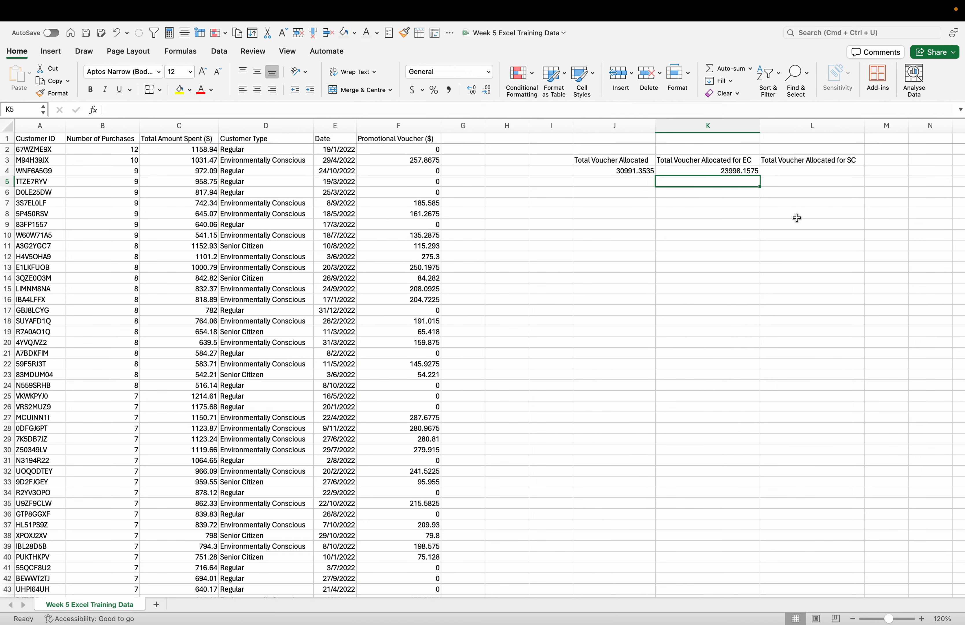
pyautogui.click(797, 219)
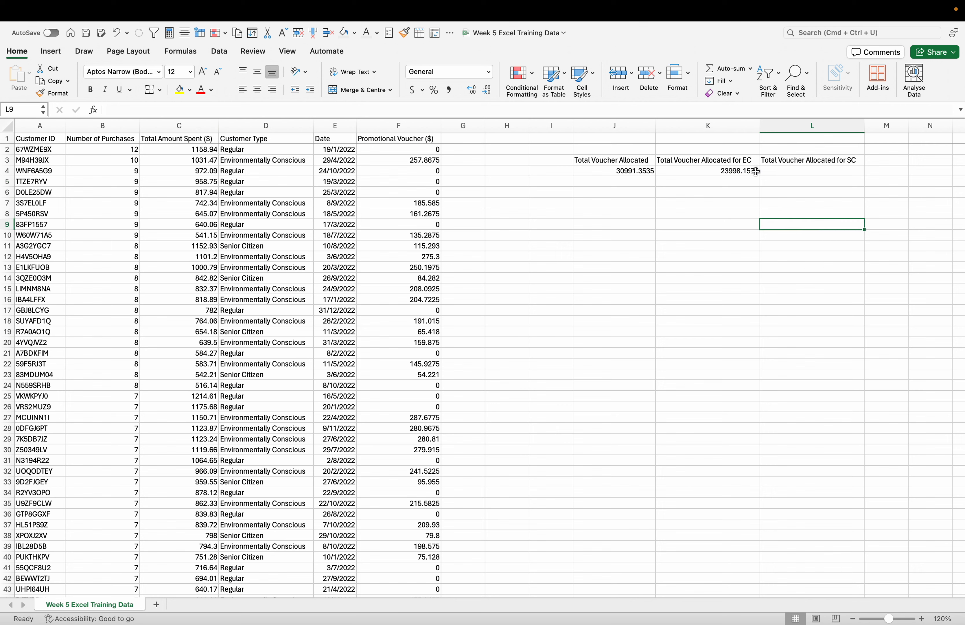
# Enter =SUMIF(D:D,"Senior Citizen",F:F) in cell L4 to total the vouchers of senior citizen customers.
pyautogui.doubleClick(802, 171)
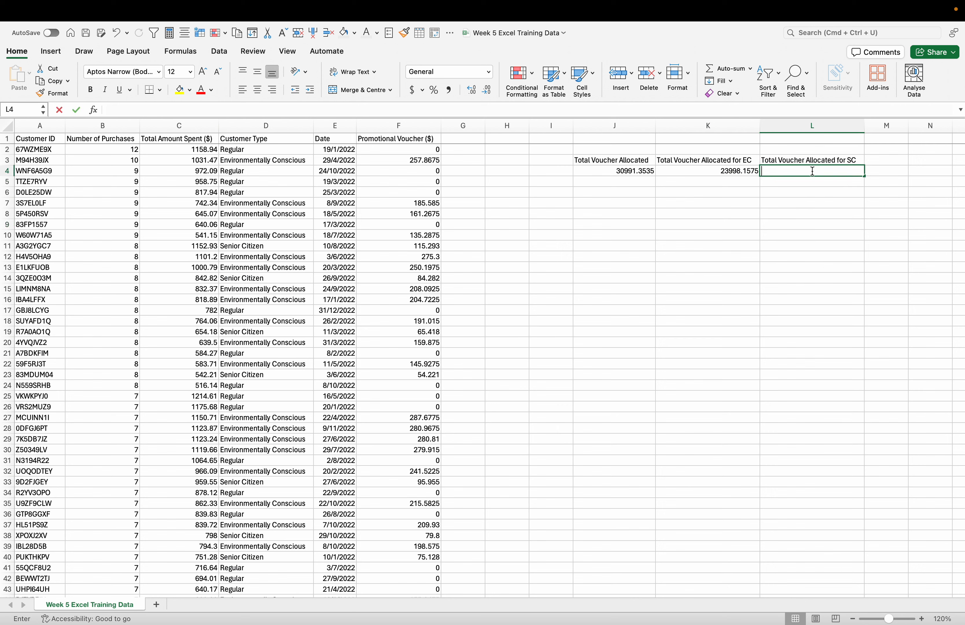
pyautogui.write('=SUMIF(')
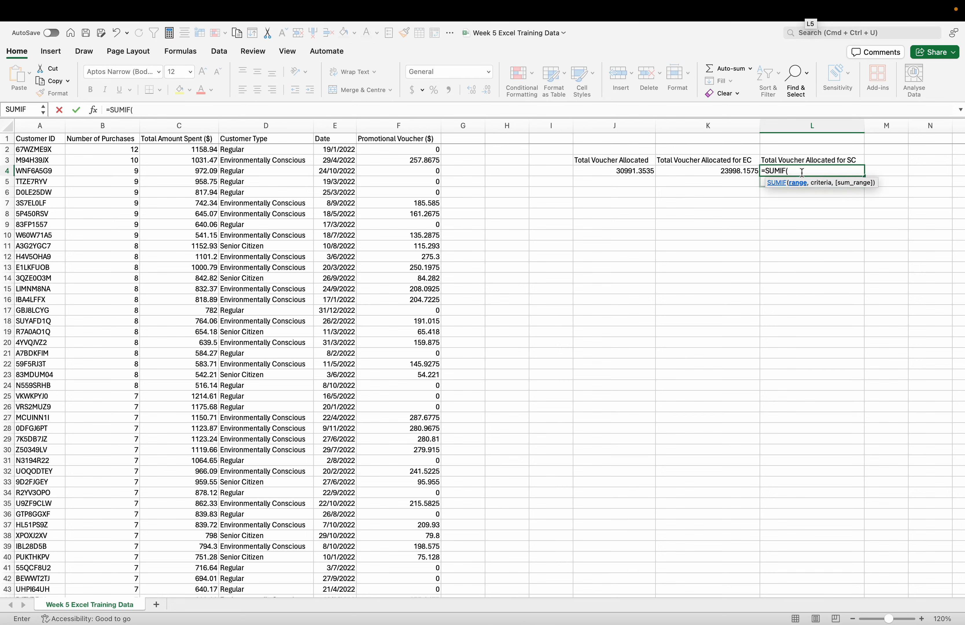
pyautogui.click(290, 130)
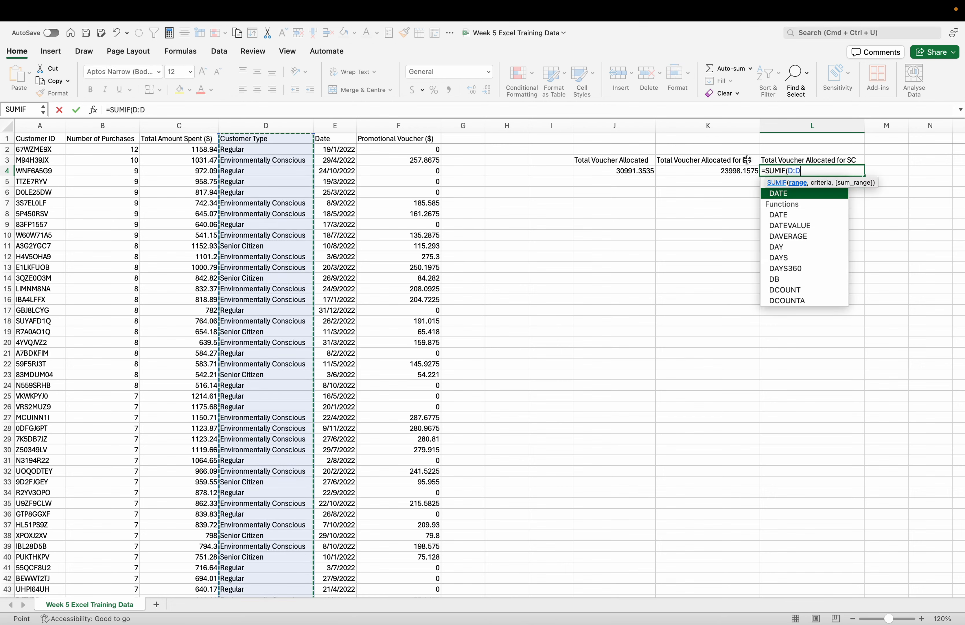
pyautogui.write(',')
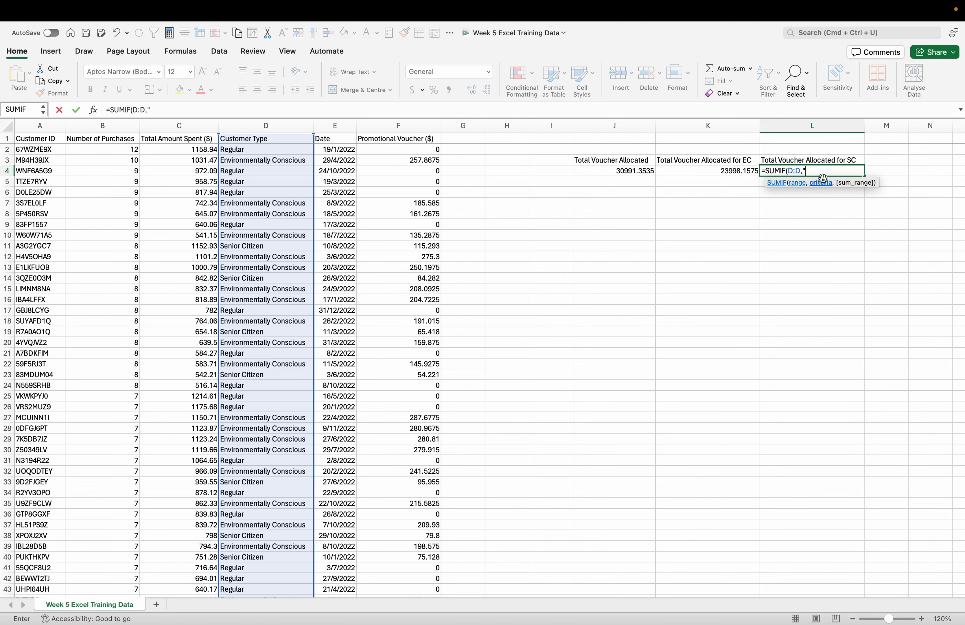
pyautogui.press('BackSpace')
pyautogui.press('BackSpace')
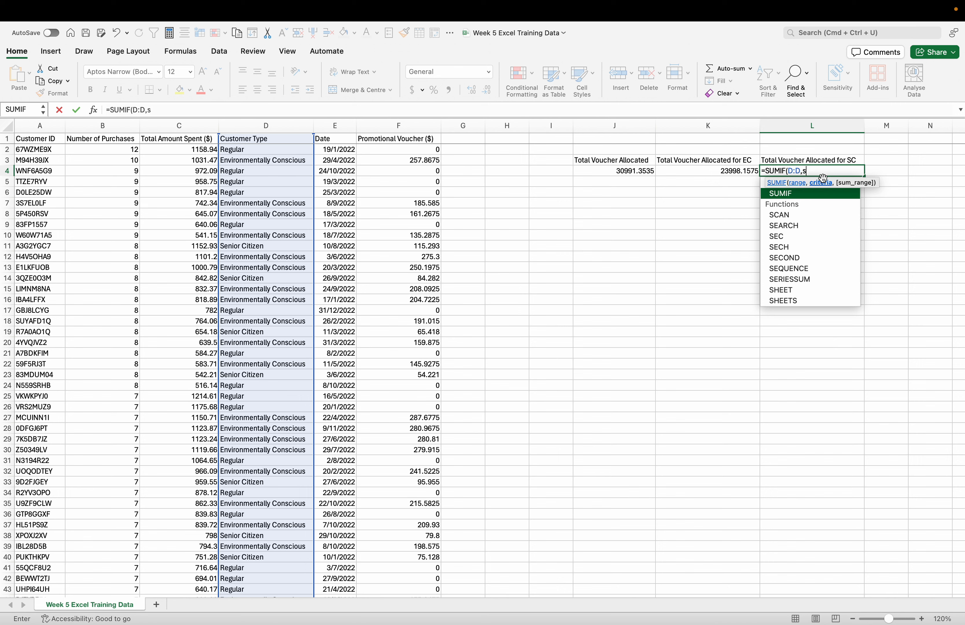
pyautogui.write('"Sen')
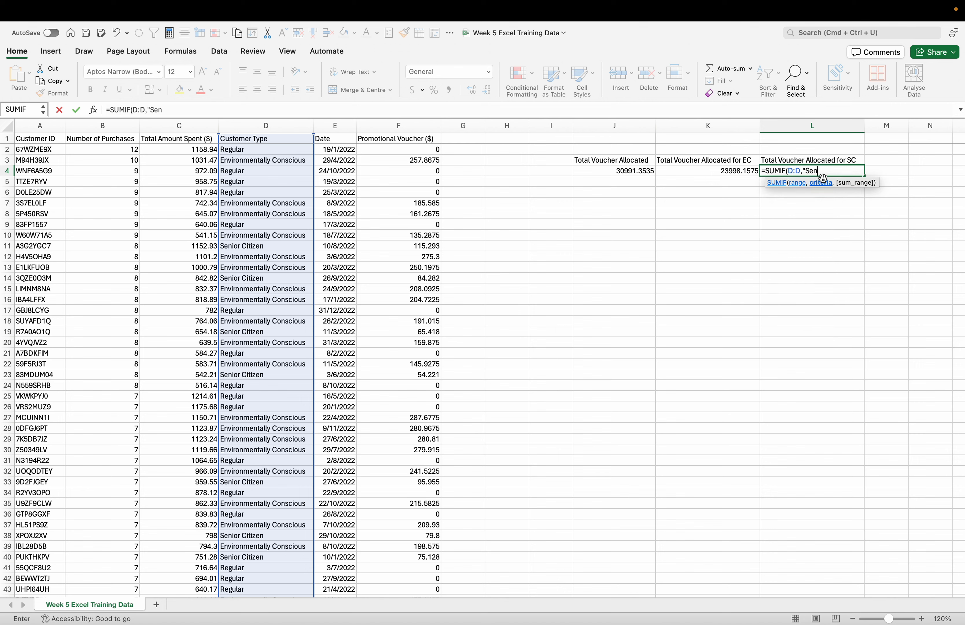
pyautogui.write('ior Citizen",')
pyautogui.click(420, 130)
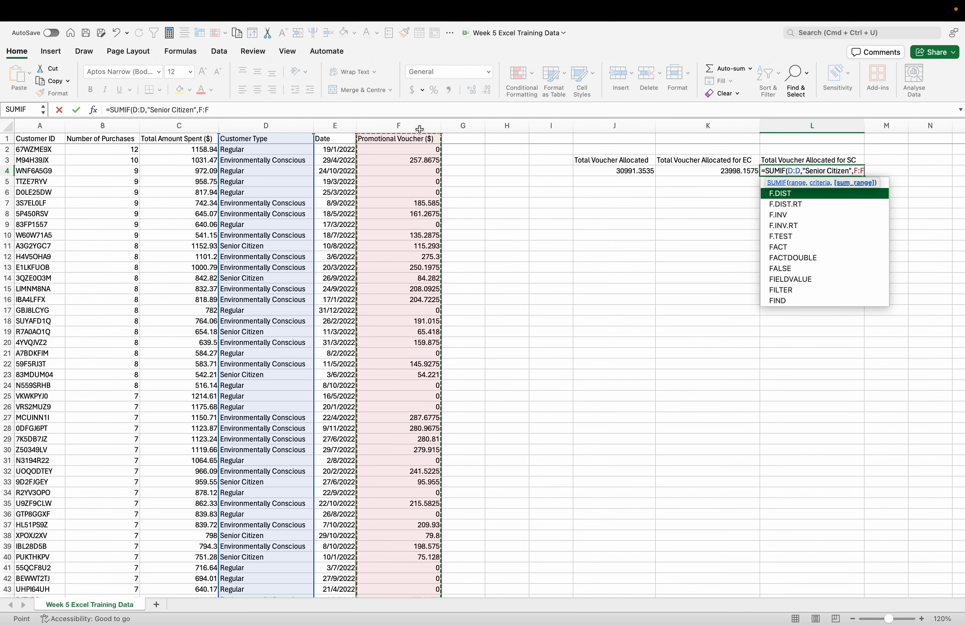
pyautogui.press('Return')
pyautogui.click(685, 231)
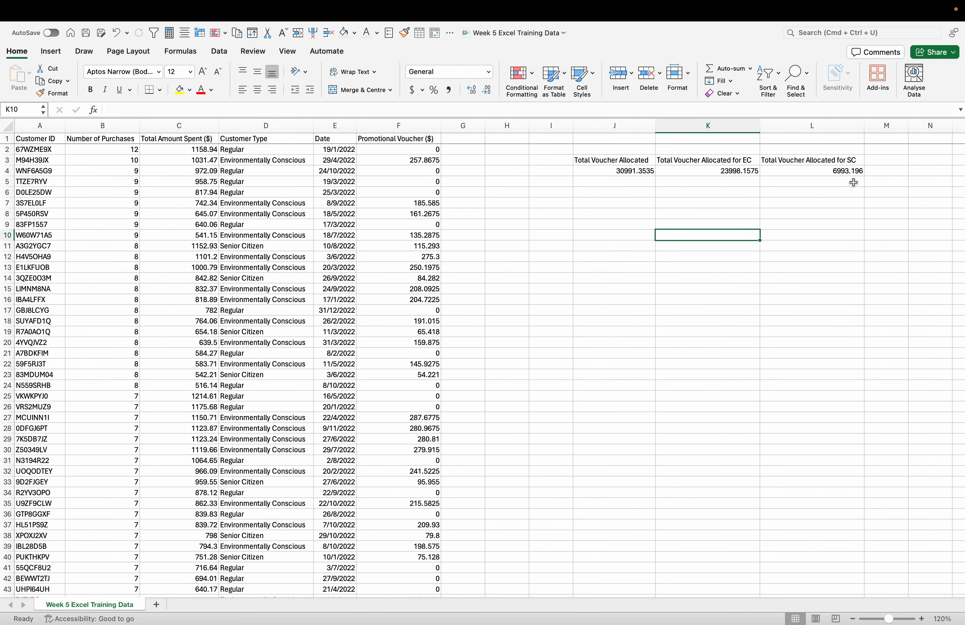
# Compare the environmentally conscious and senior citizen totals in K4 and L4 with the overall voucher total in J4.
pyautogui.click(854, 171)
pyautogui.click(750, 171)
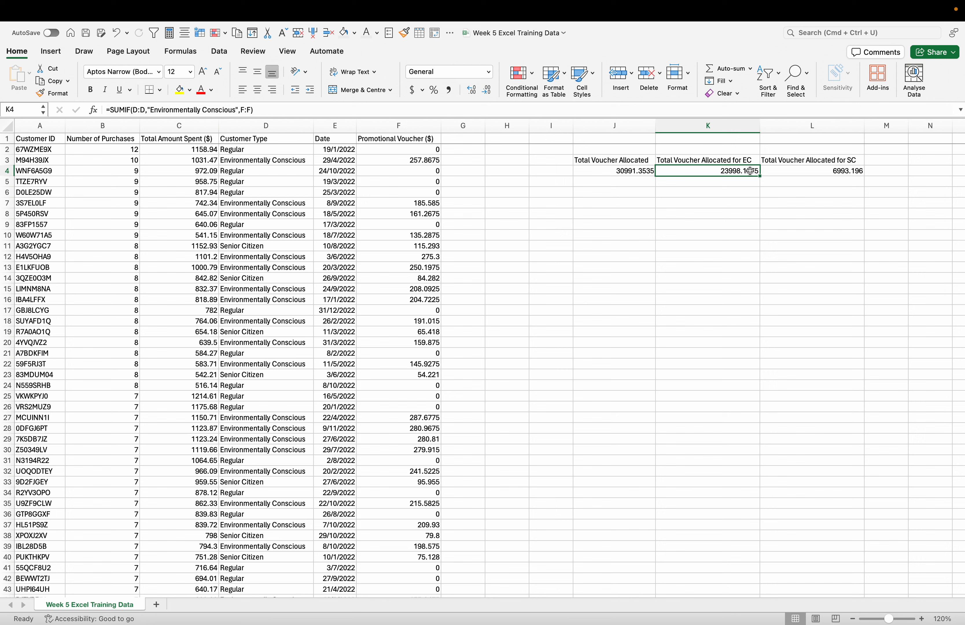
pyautogui.click(853, 174)
pyautogui.moveTo(736, 172); pyautogui.dragTo(783, 172)
pyautogui.click(775, 184)
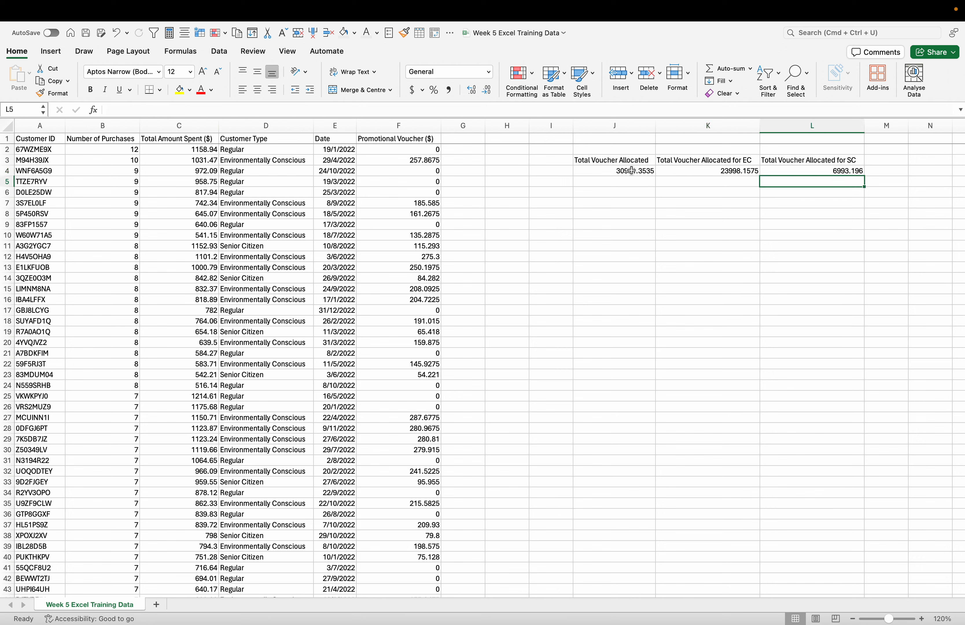
pyautogui.click(662, 189)
pyautogui.click(755, 172)
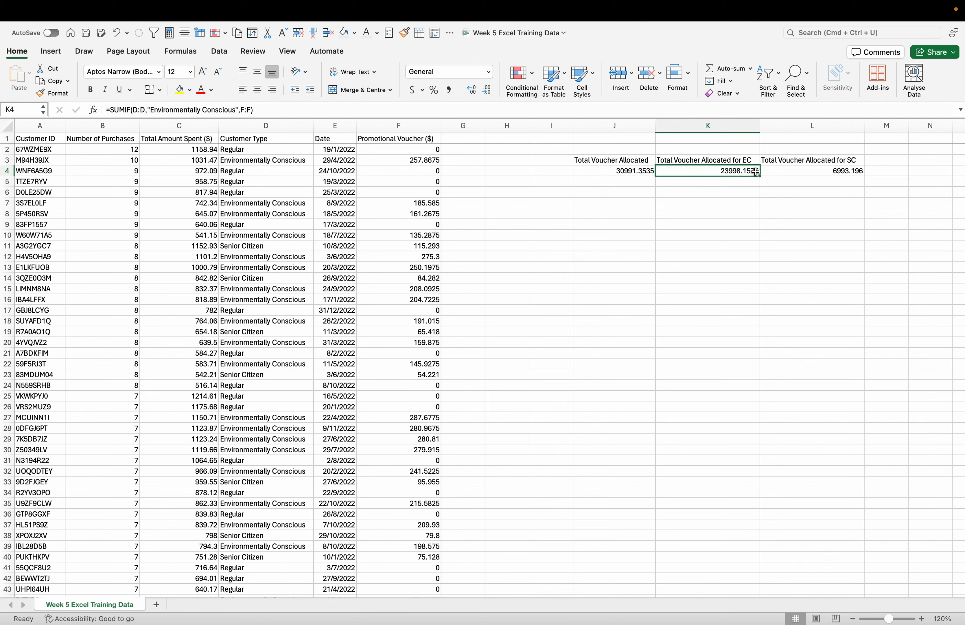
pyautogui.click(800, 174)
pyautogui.click(646, 173)
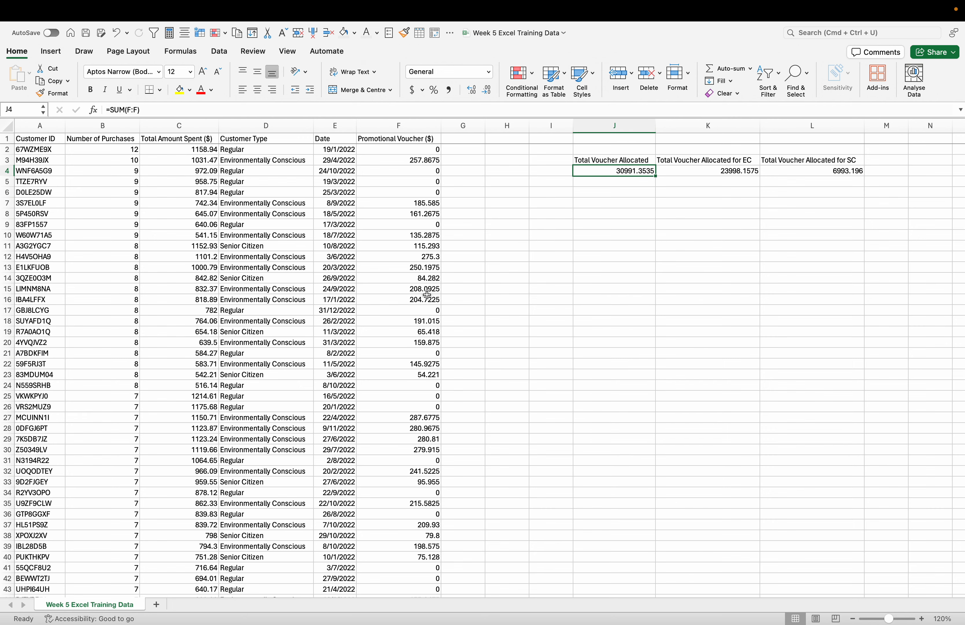
# Review the voucher formulas in F5 and F11, the total formulas in row 4, and the customer rows further down.
pyautogui.hscroll(1, 427, 294)
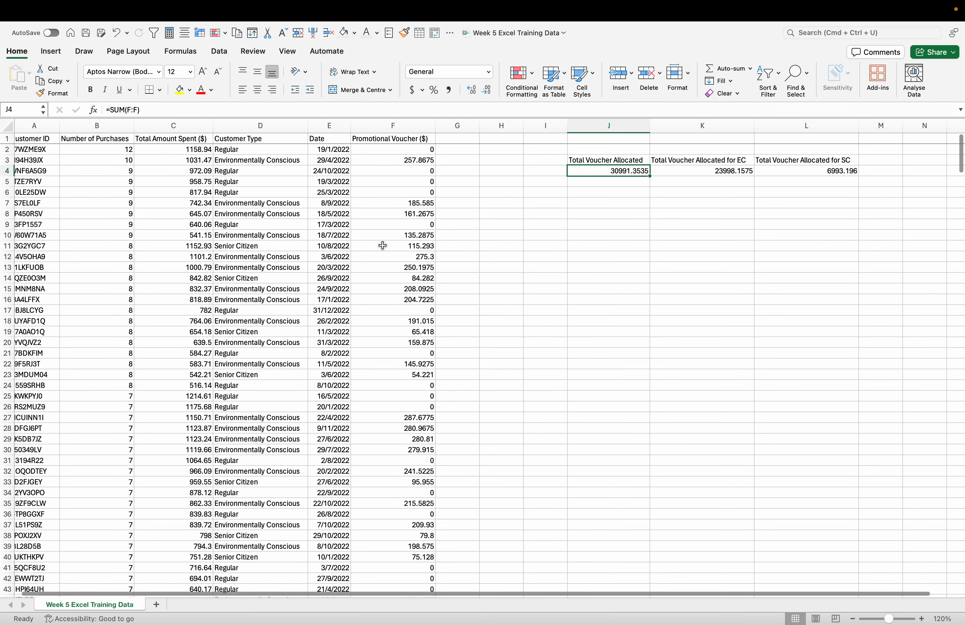
pyautogui.click(407, 185)
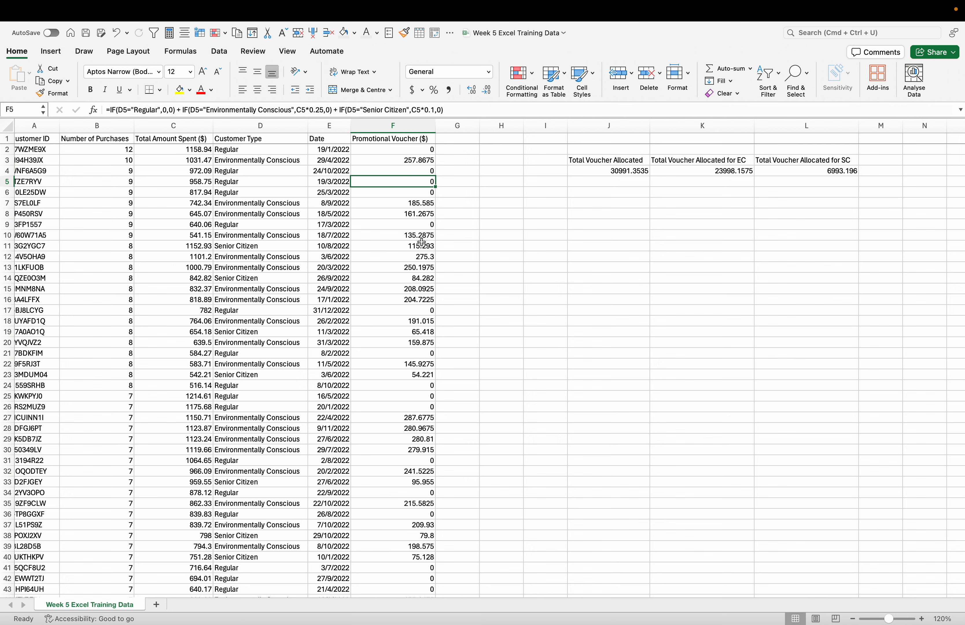
pyautogui.click(407, 249)
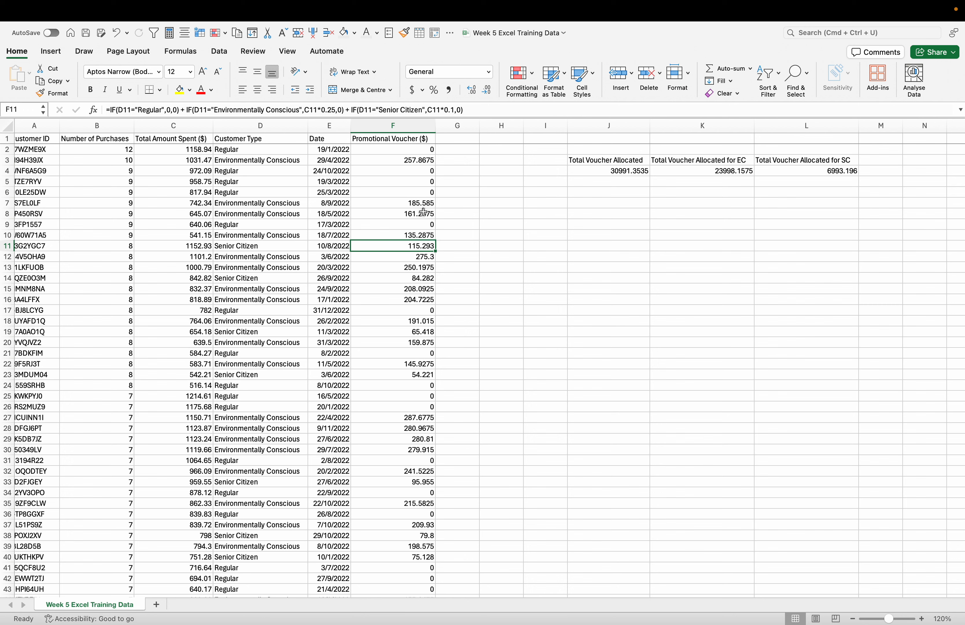
pyautogui.click(645, 170)
pyautogui.click(654, 171)
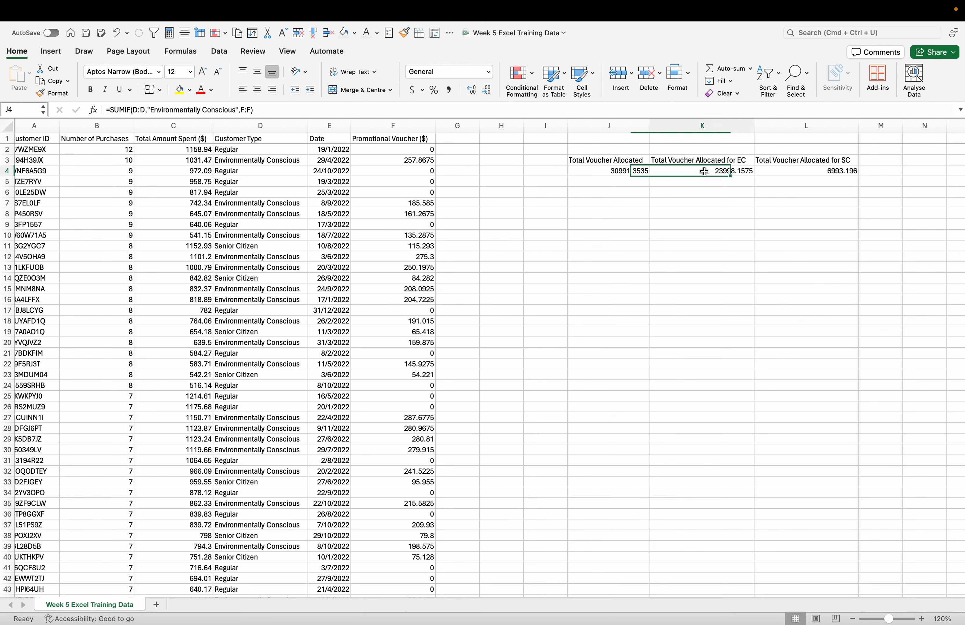
pyautogui.click(786, 170)
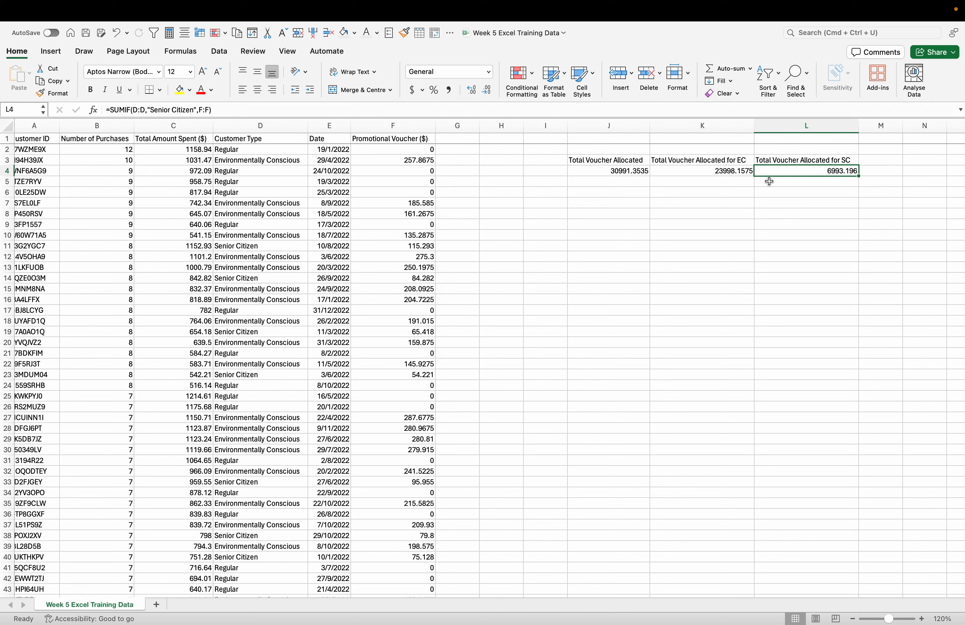
pyautogui.click(602, 238)
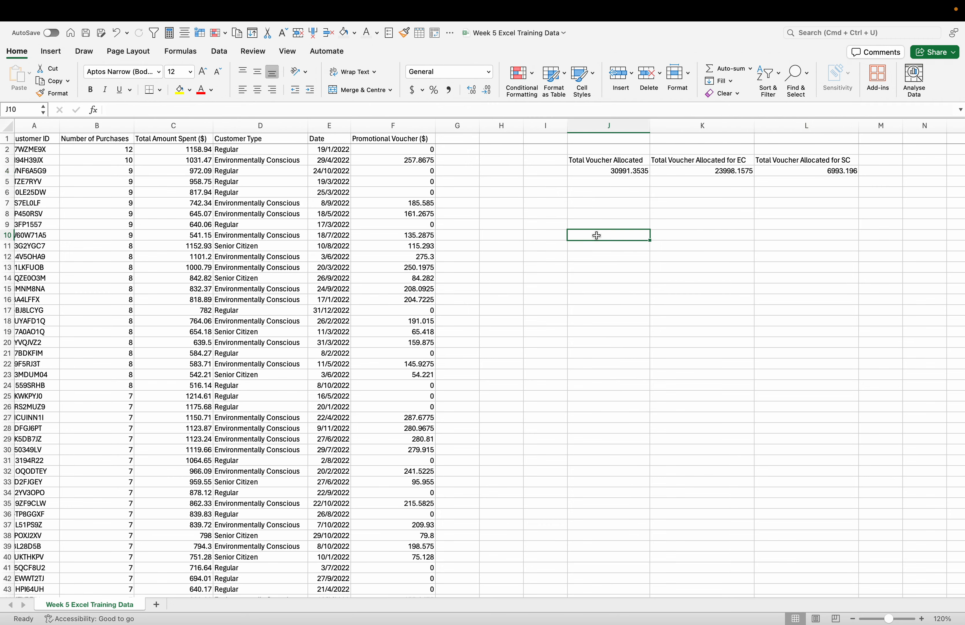
pyautogui.scroll(-3, 444, 369)
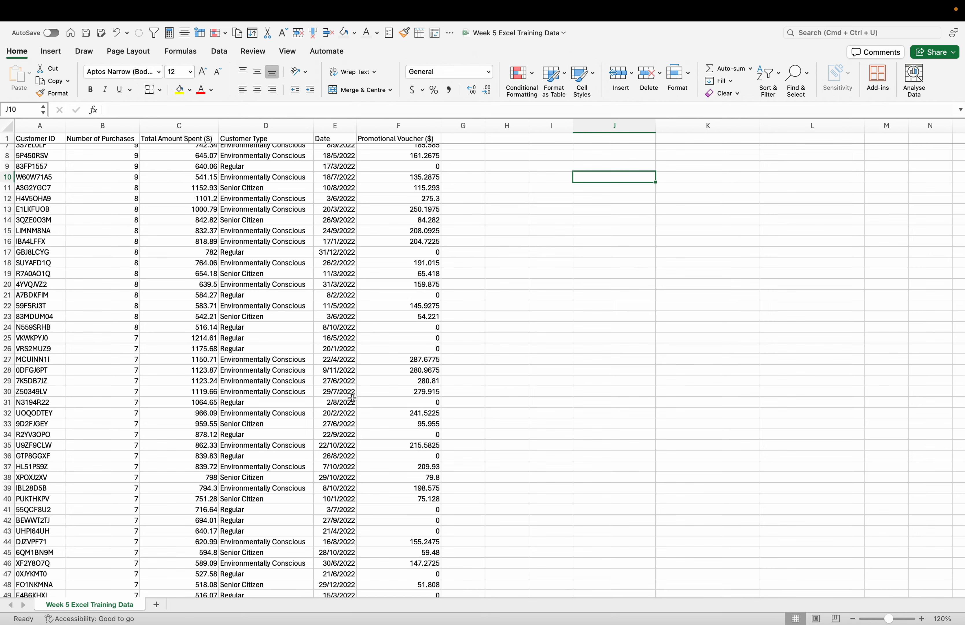
pyautogui.scroll(3, 353, 399)
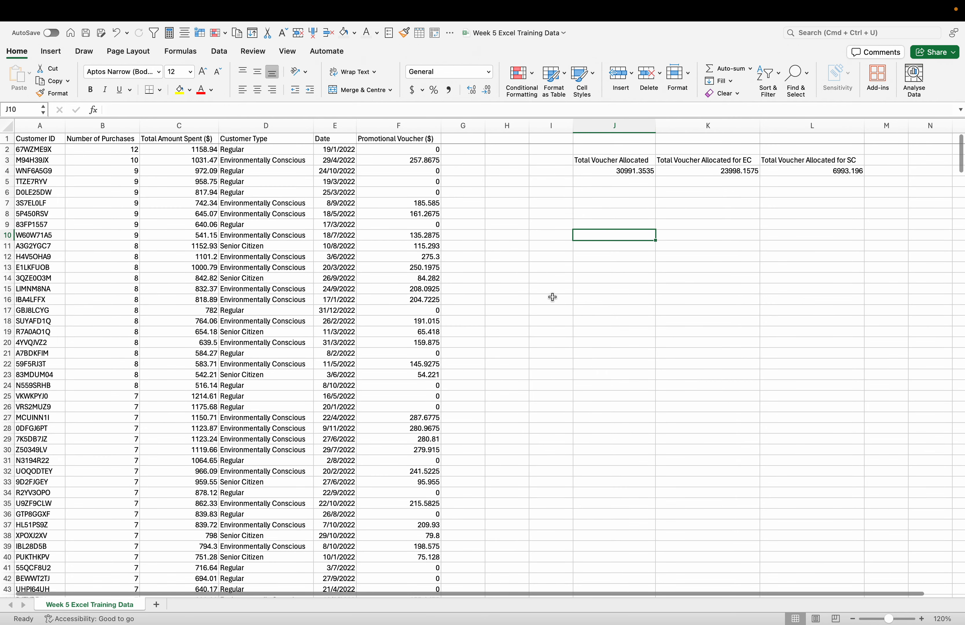